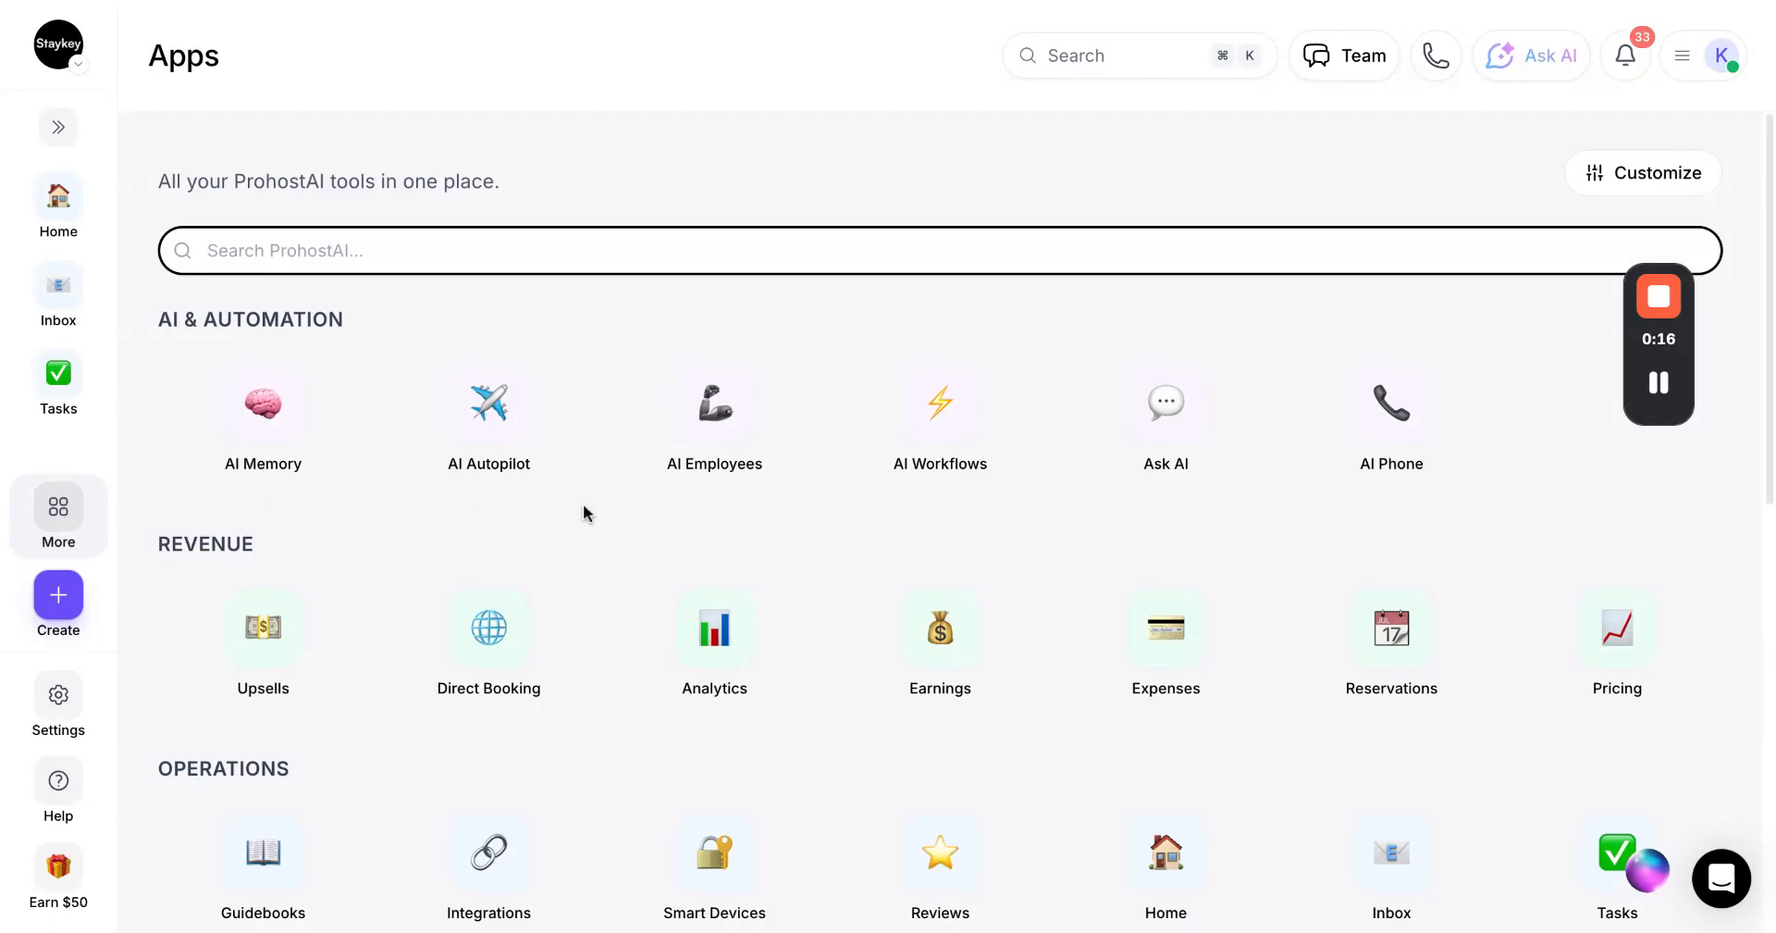
Open the AI Workflows app and start a new workflow, closing the editor without saving
left_click(955, 412)
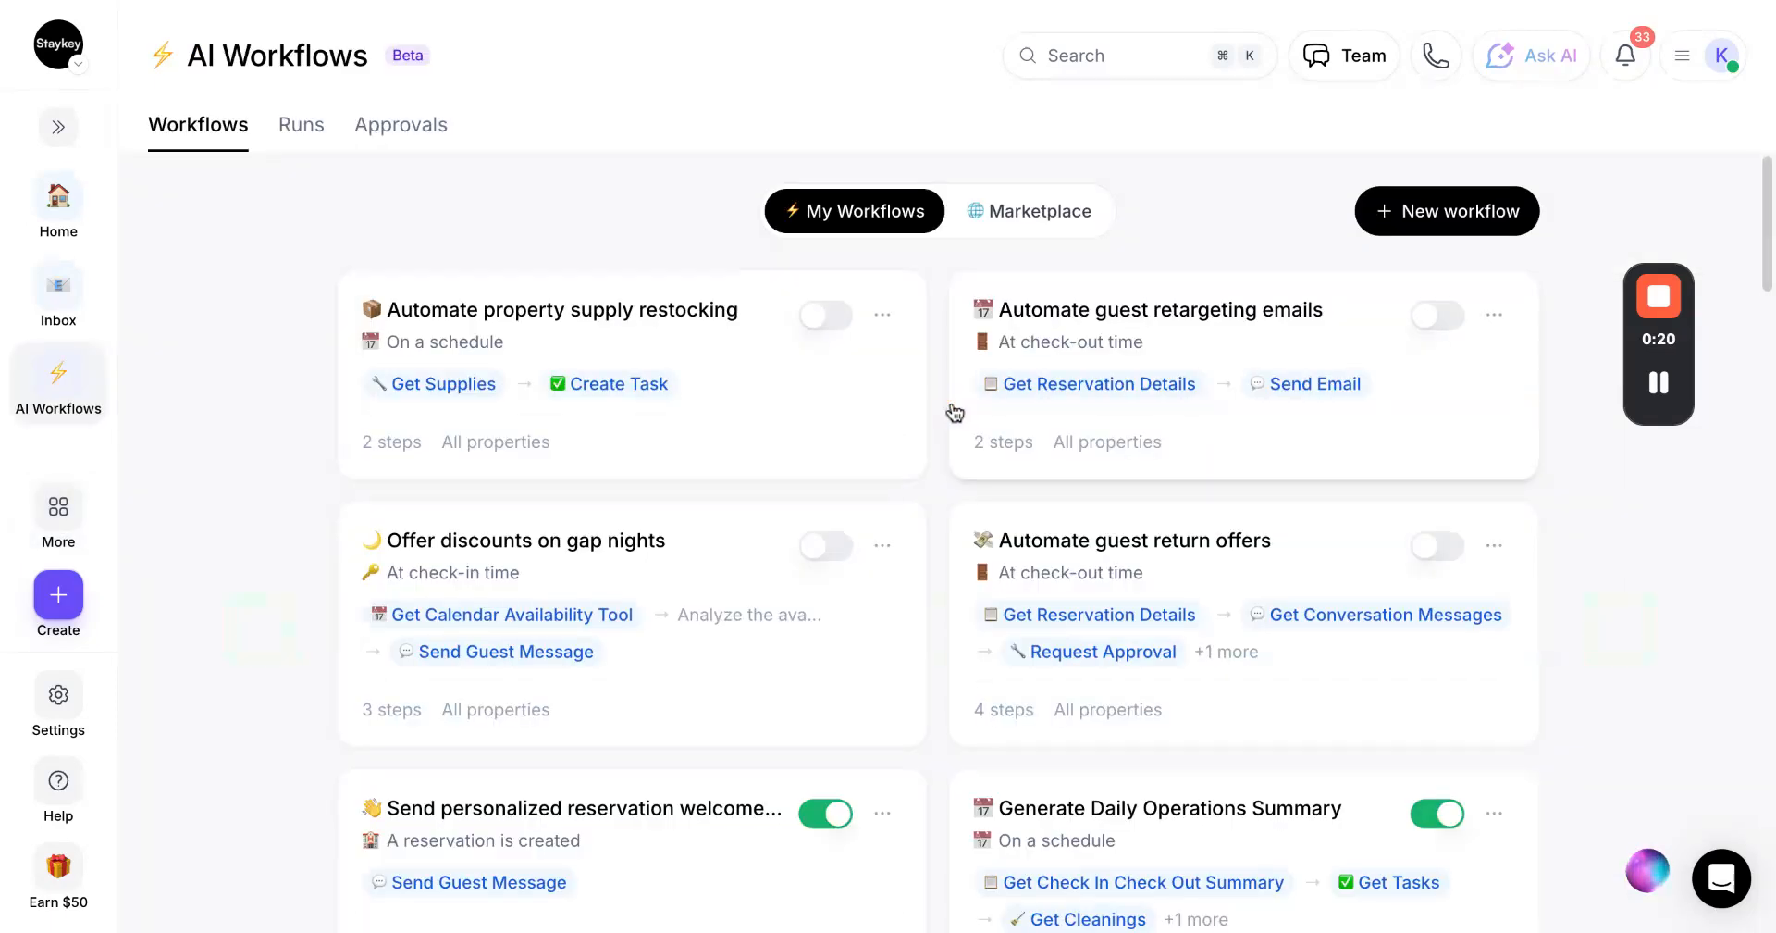
left_click(1467, 215)
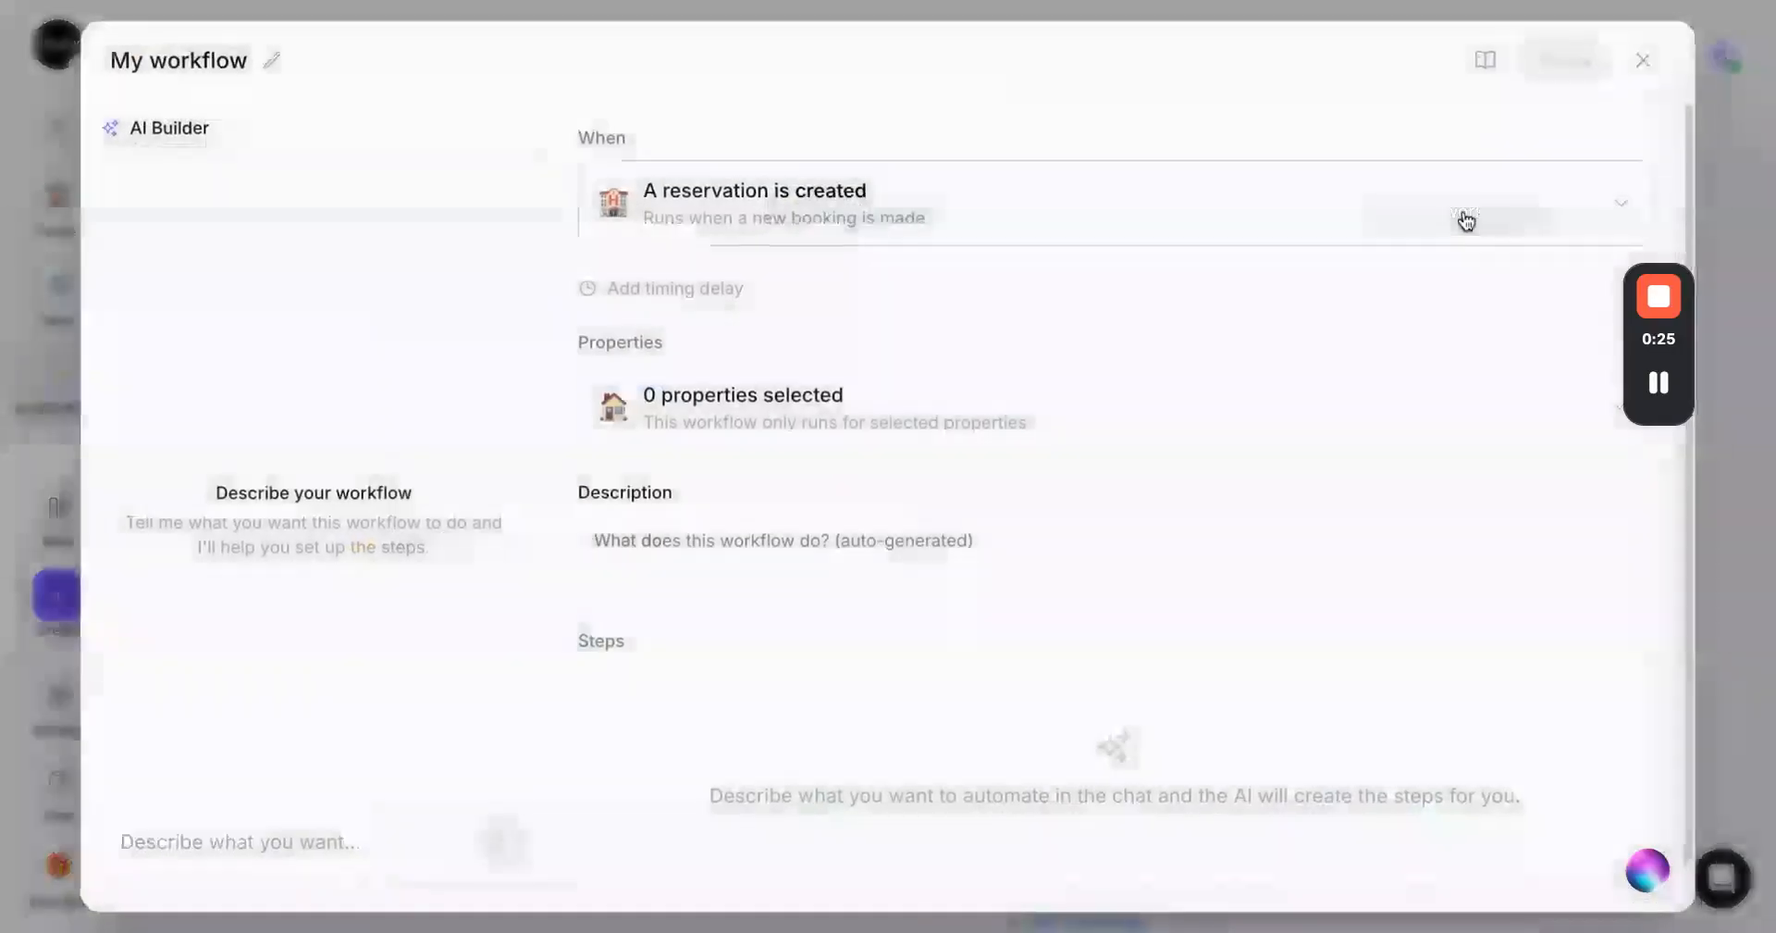
left_click(1641, 61)
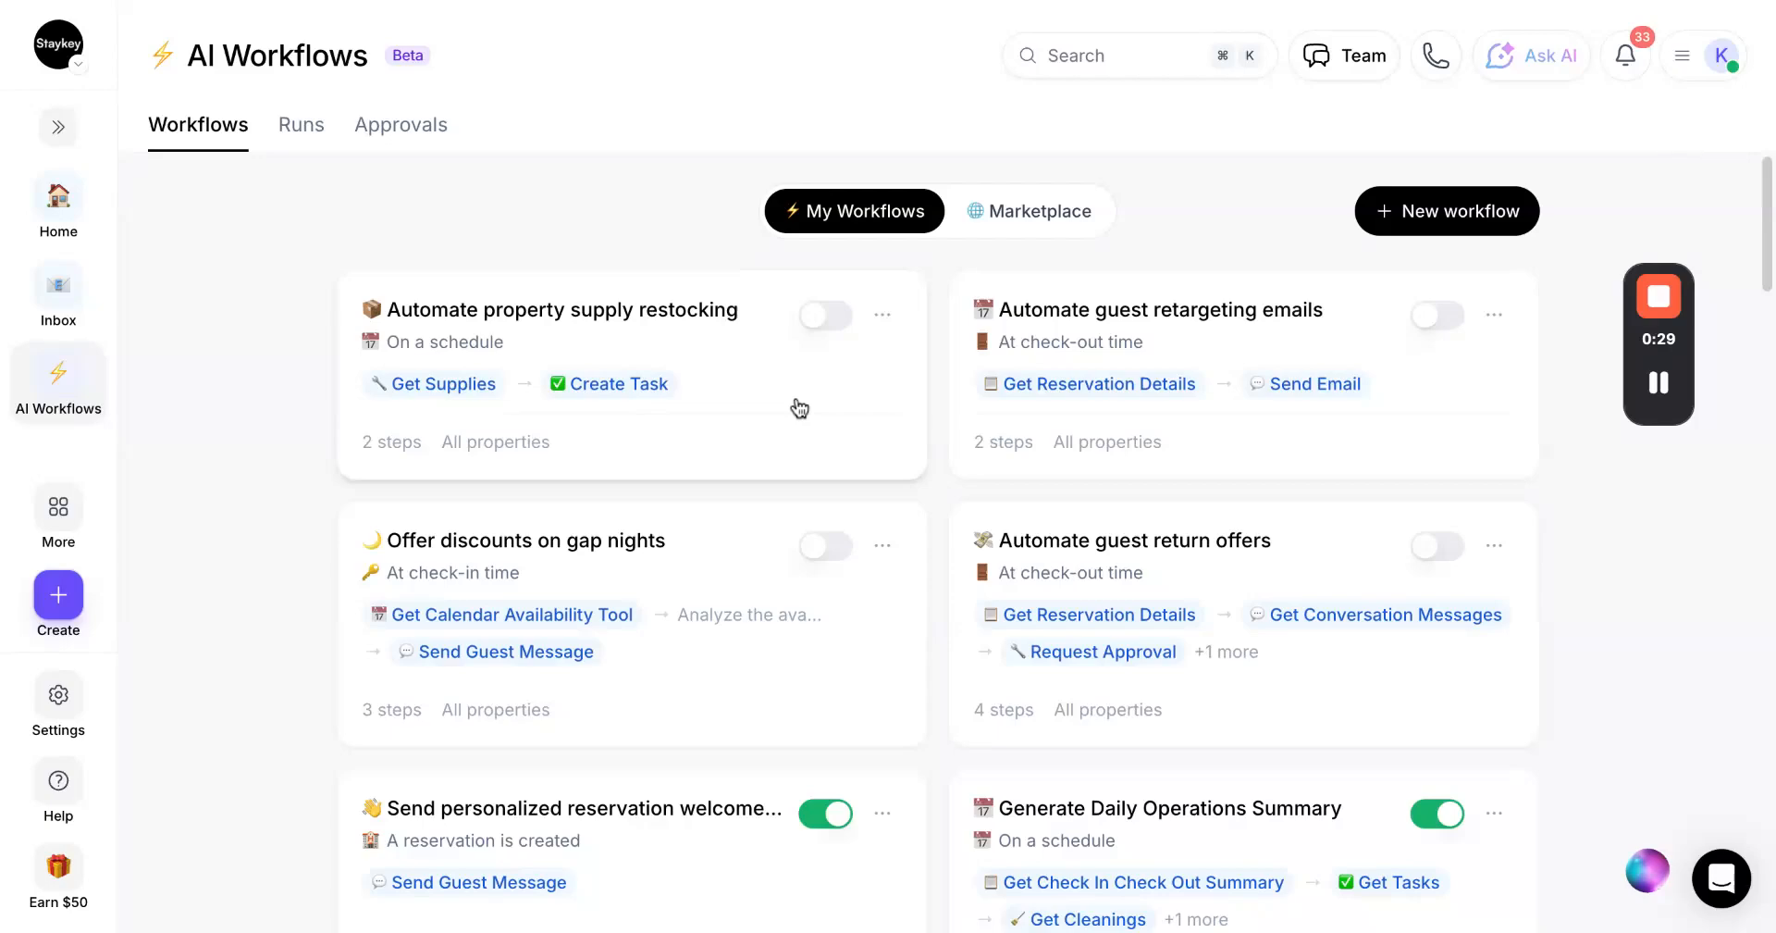
Open the Send personalized reservation welcome message workflow in the editor
scroll(794, 411, "down", 4)
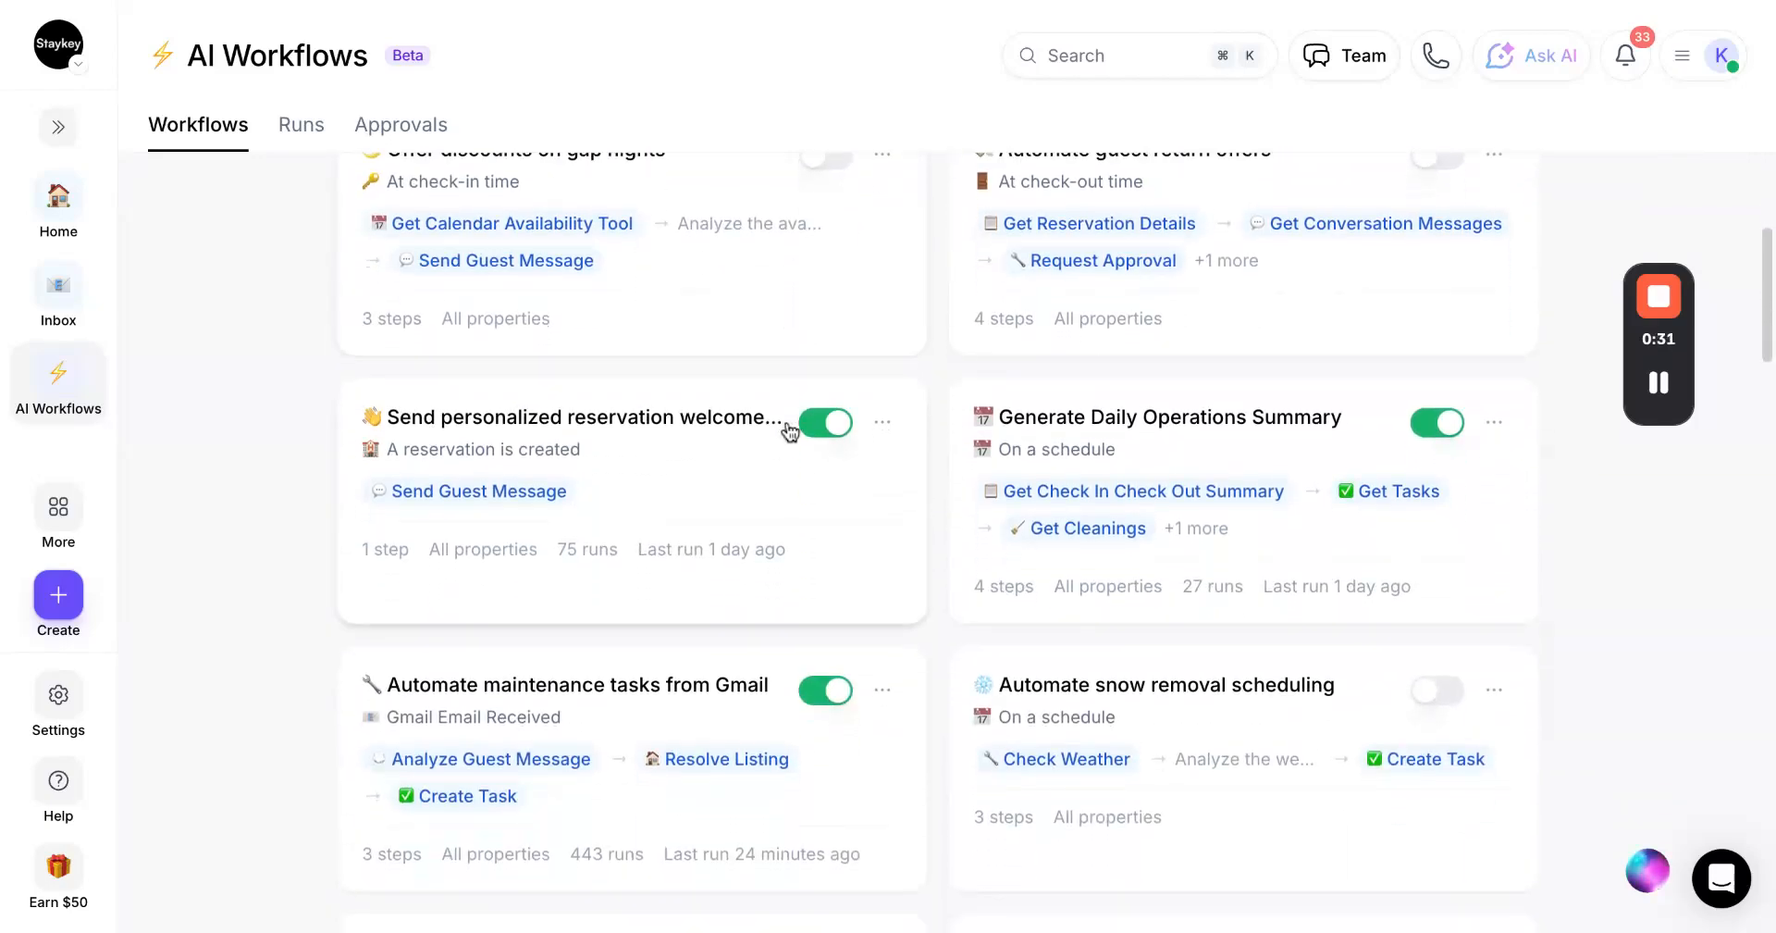
left_click(727, 487)
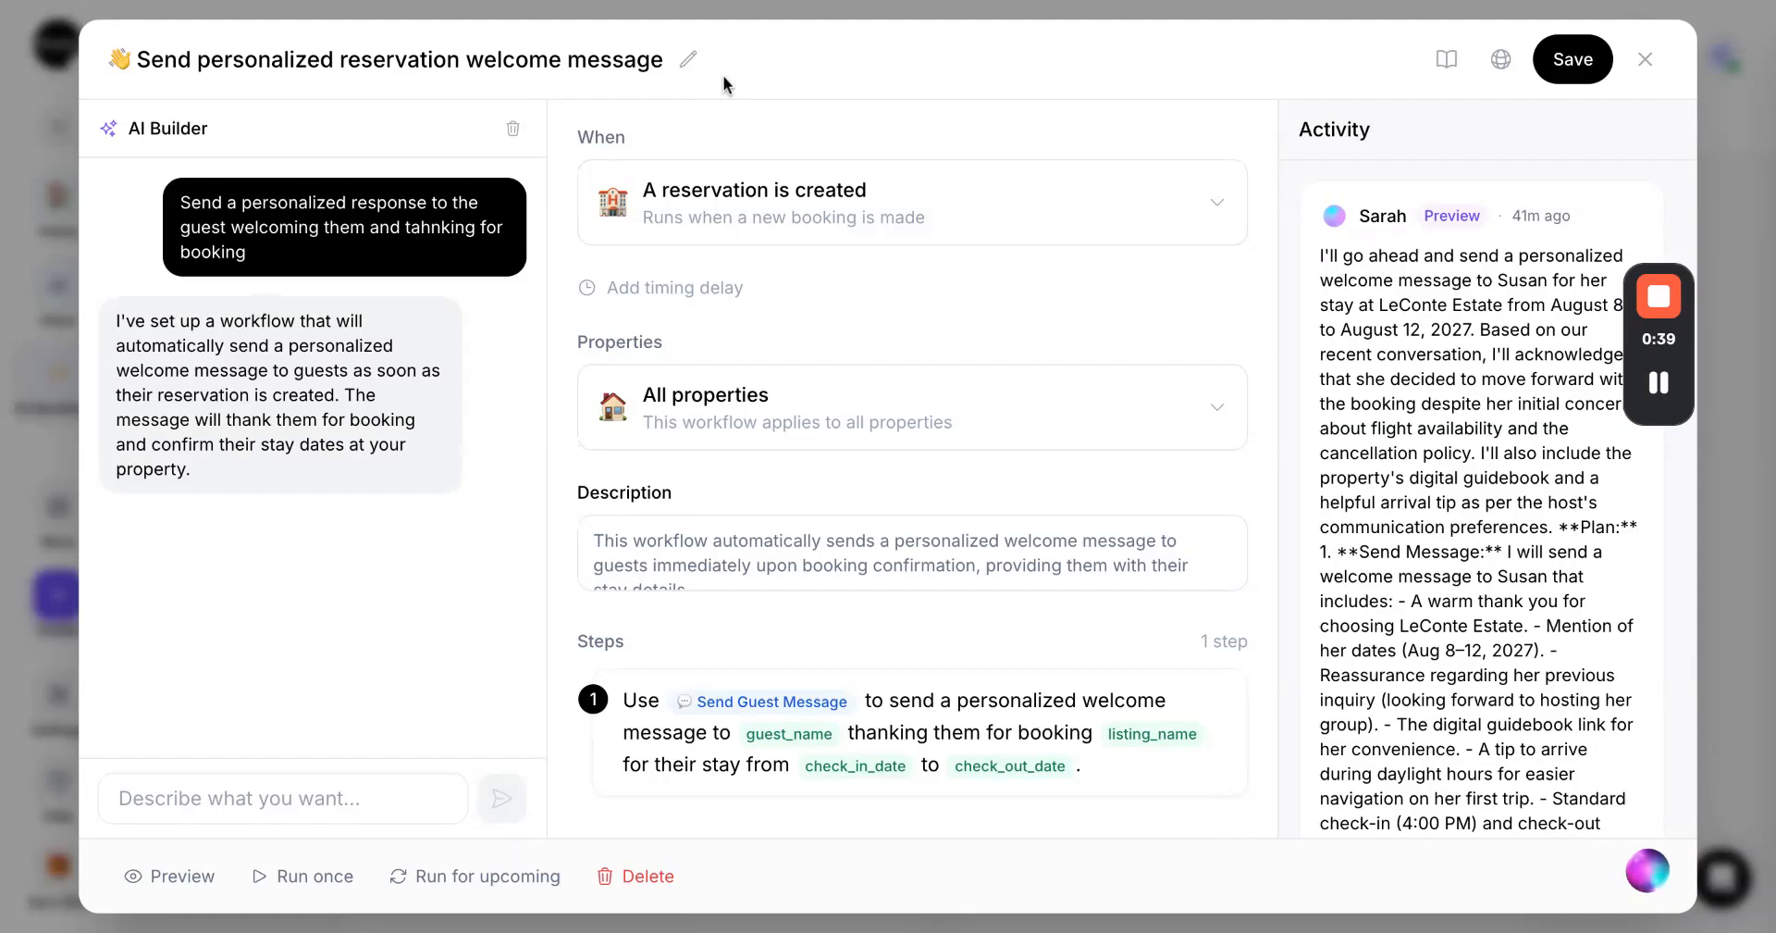
left_click(291, 794)
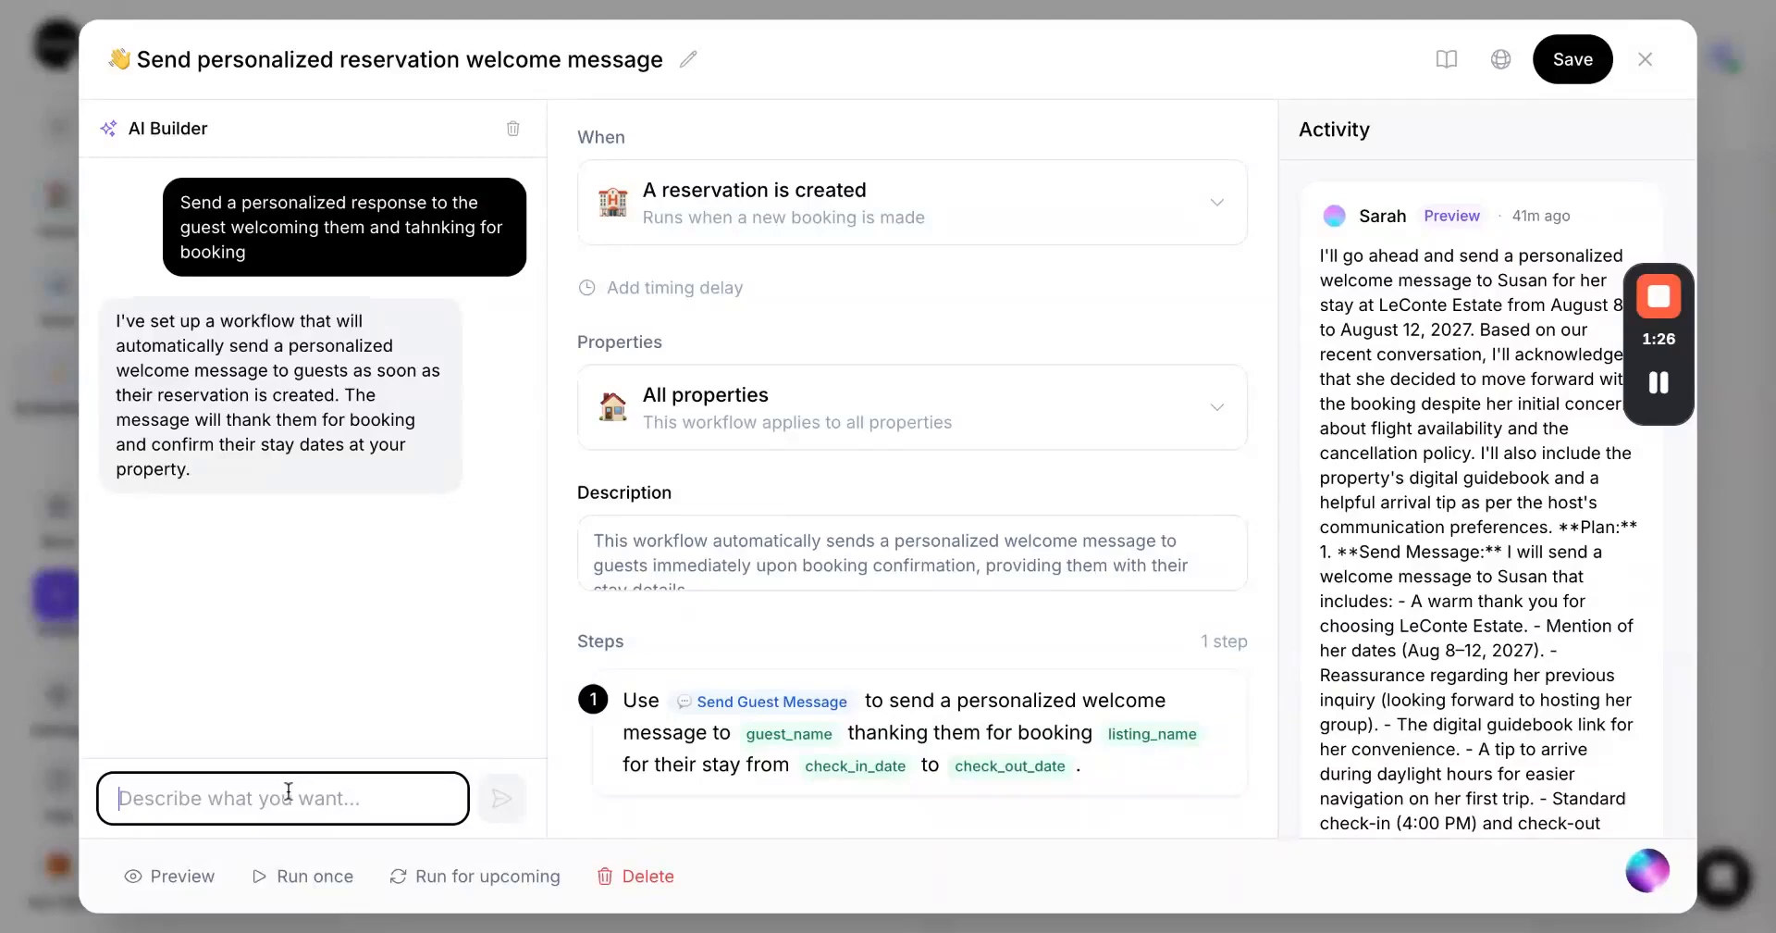
mouse_move(1543, 433)
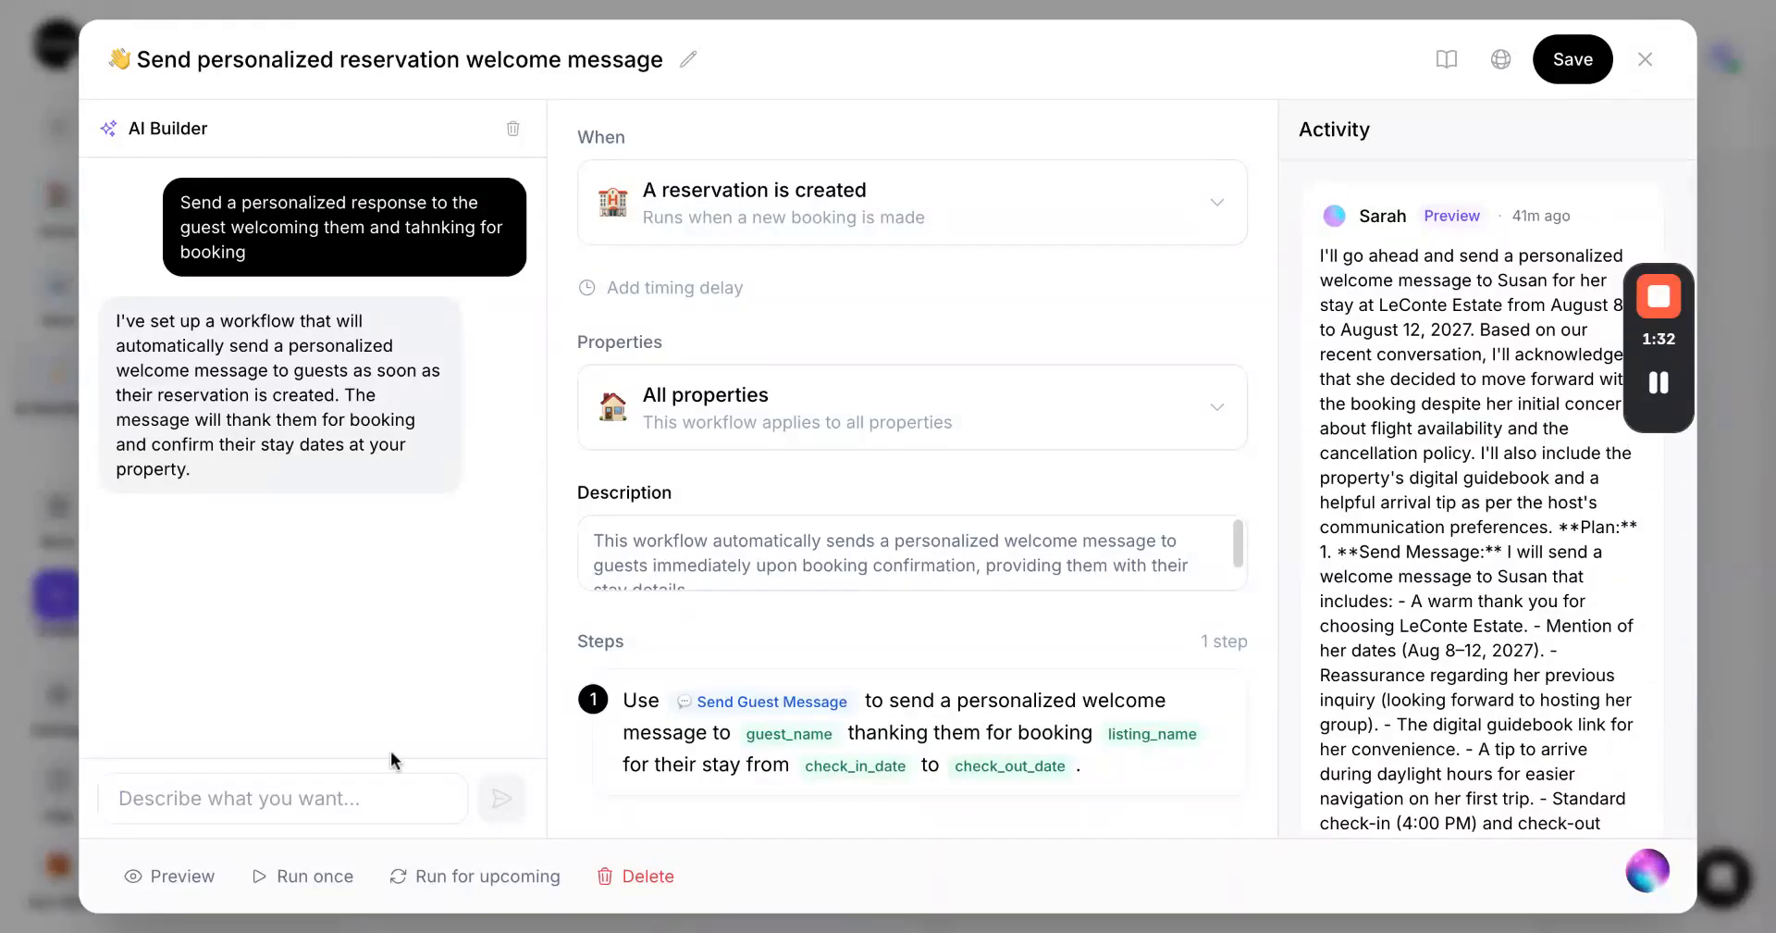
Preview the workflow against the first listed reservation and read through the actions it would take
left_click(190, 880)
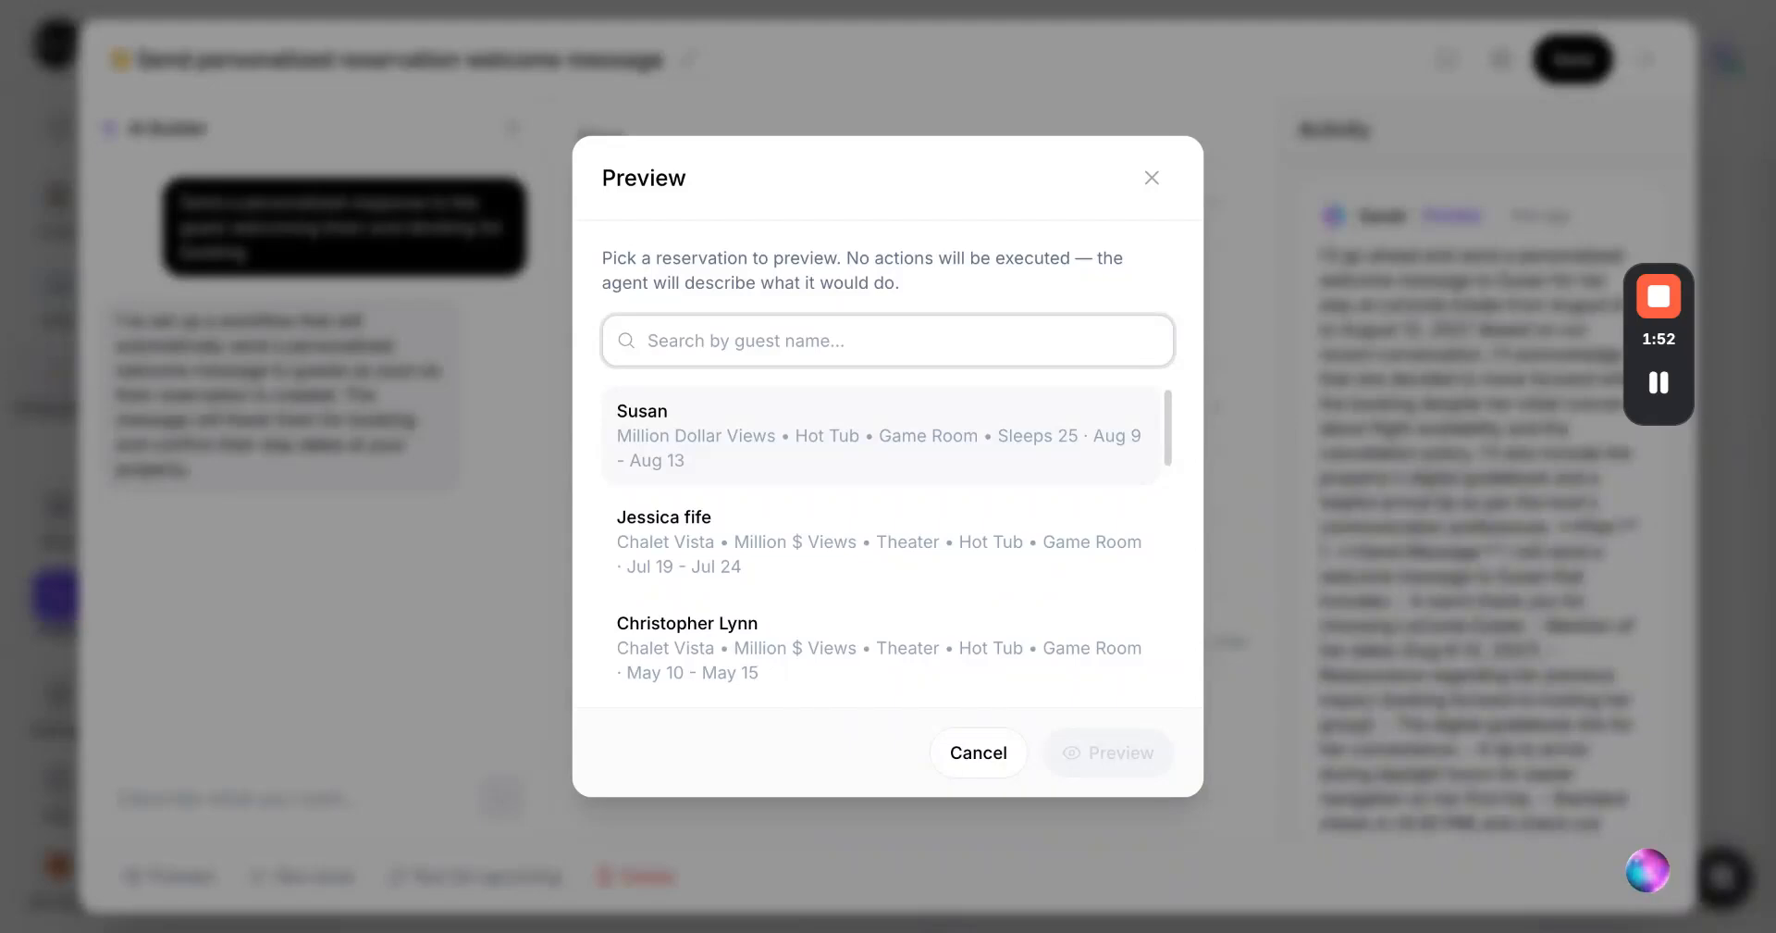
left_click(879, 435)
left_click(1108, 752)
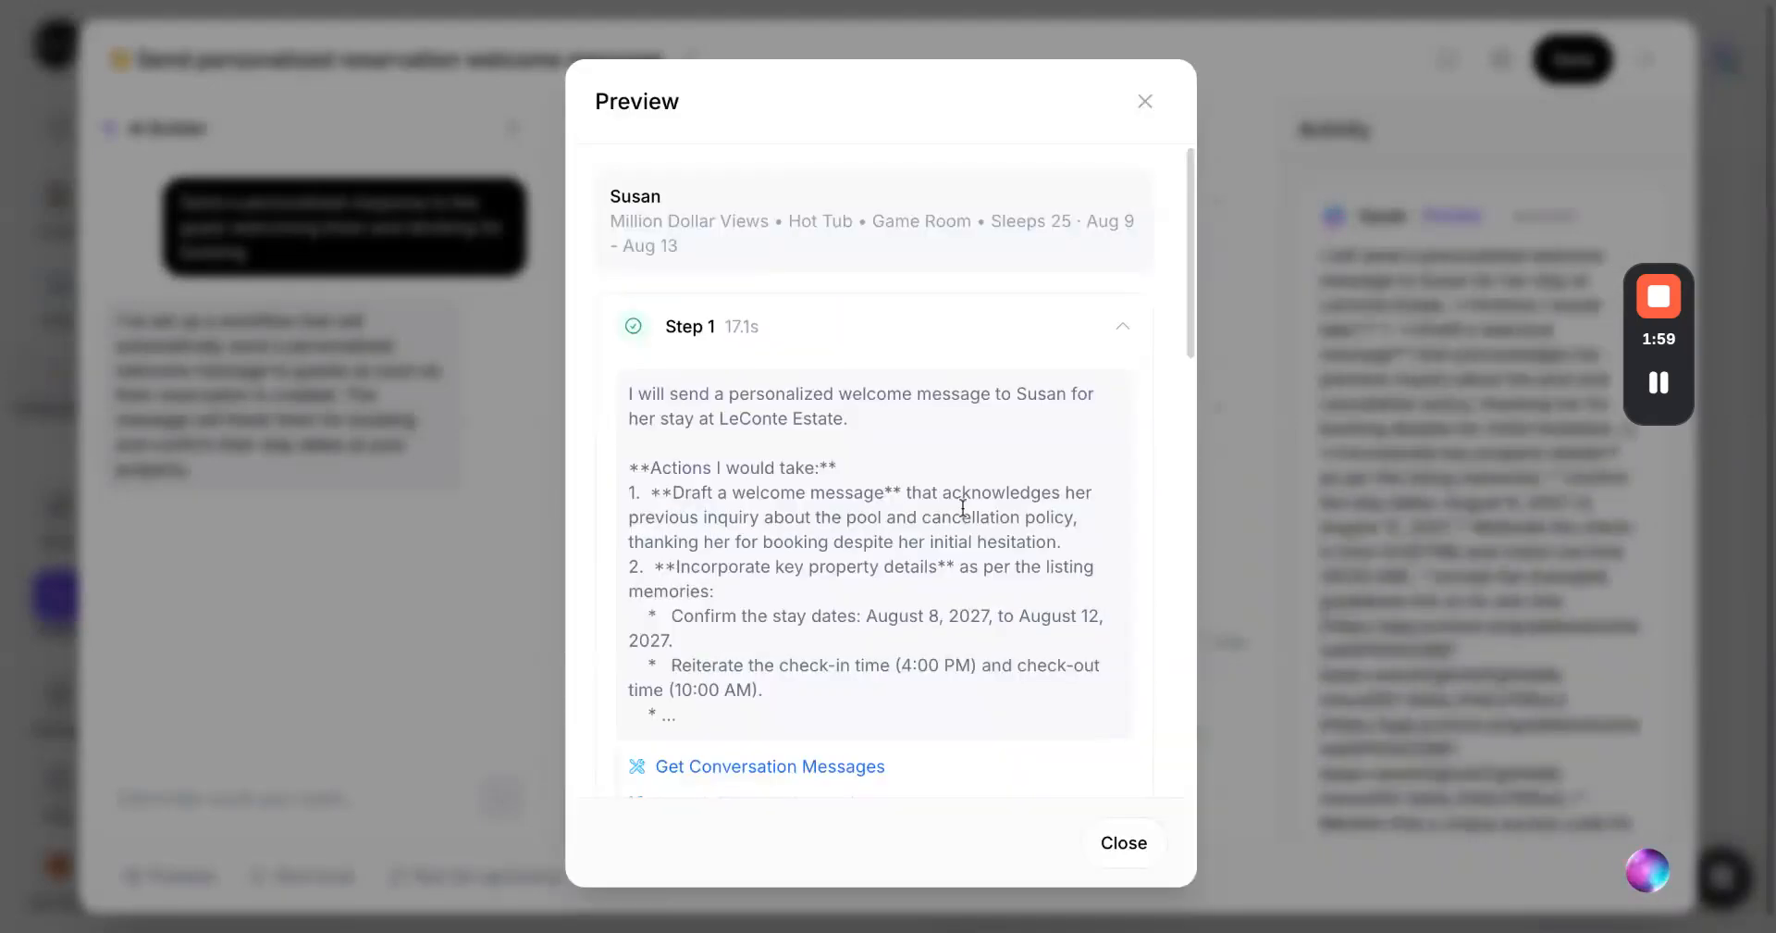
scroll(962, 507, "down", 2)
scroll(963, 507, "down", 8)
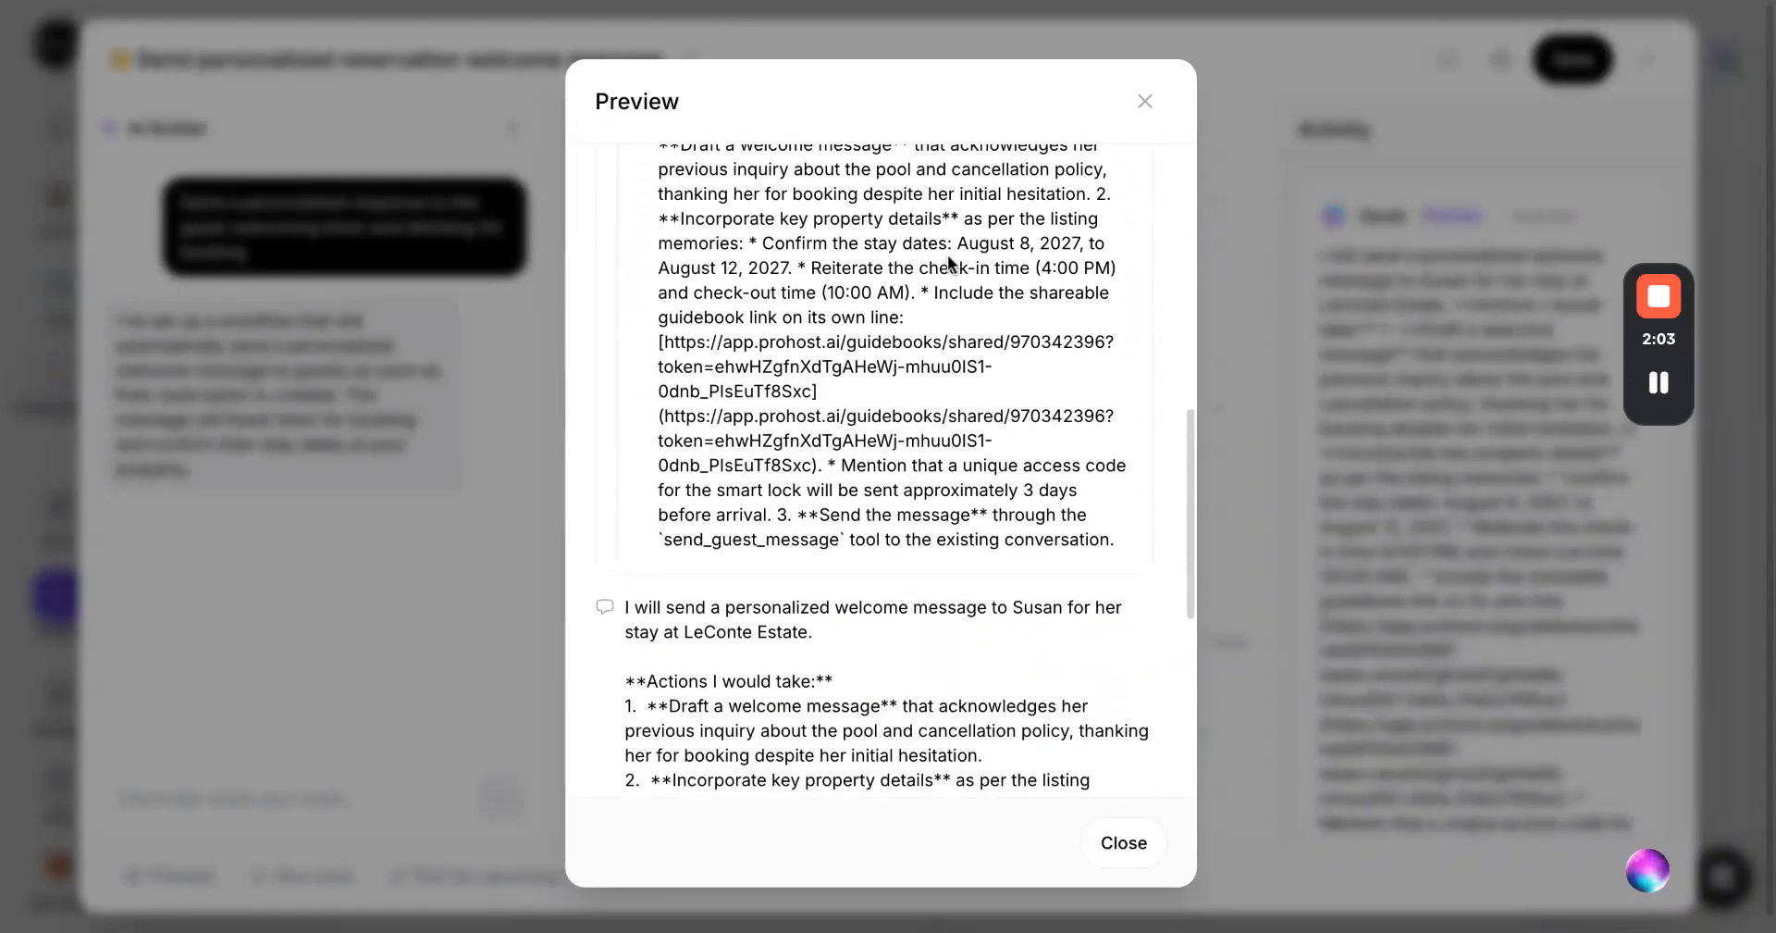
left_click(1144, 102)
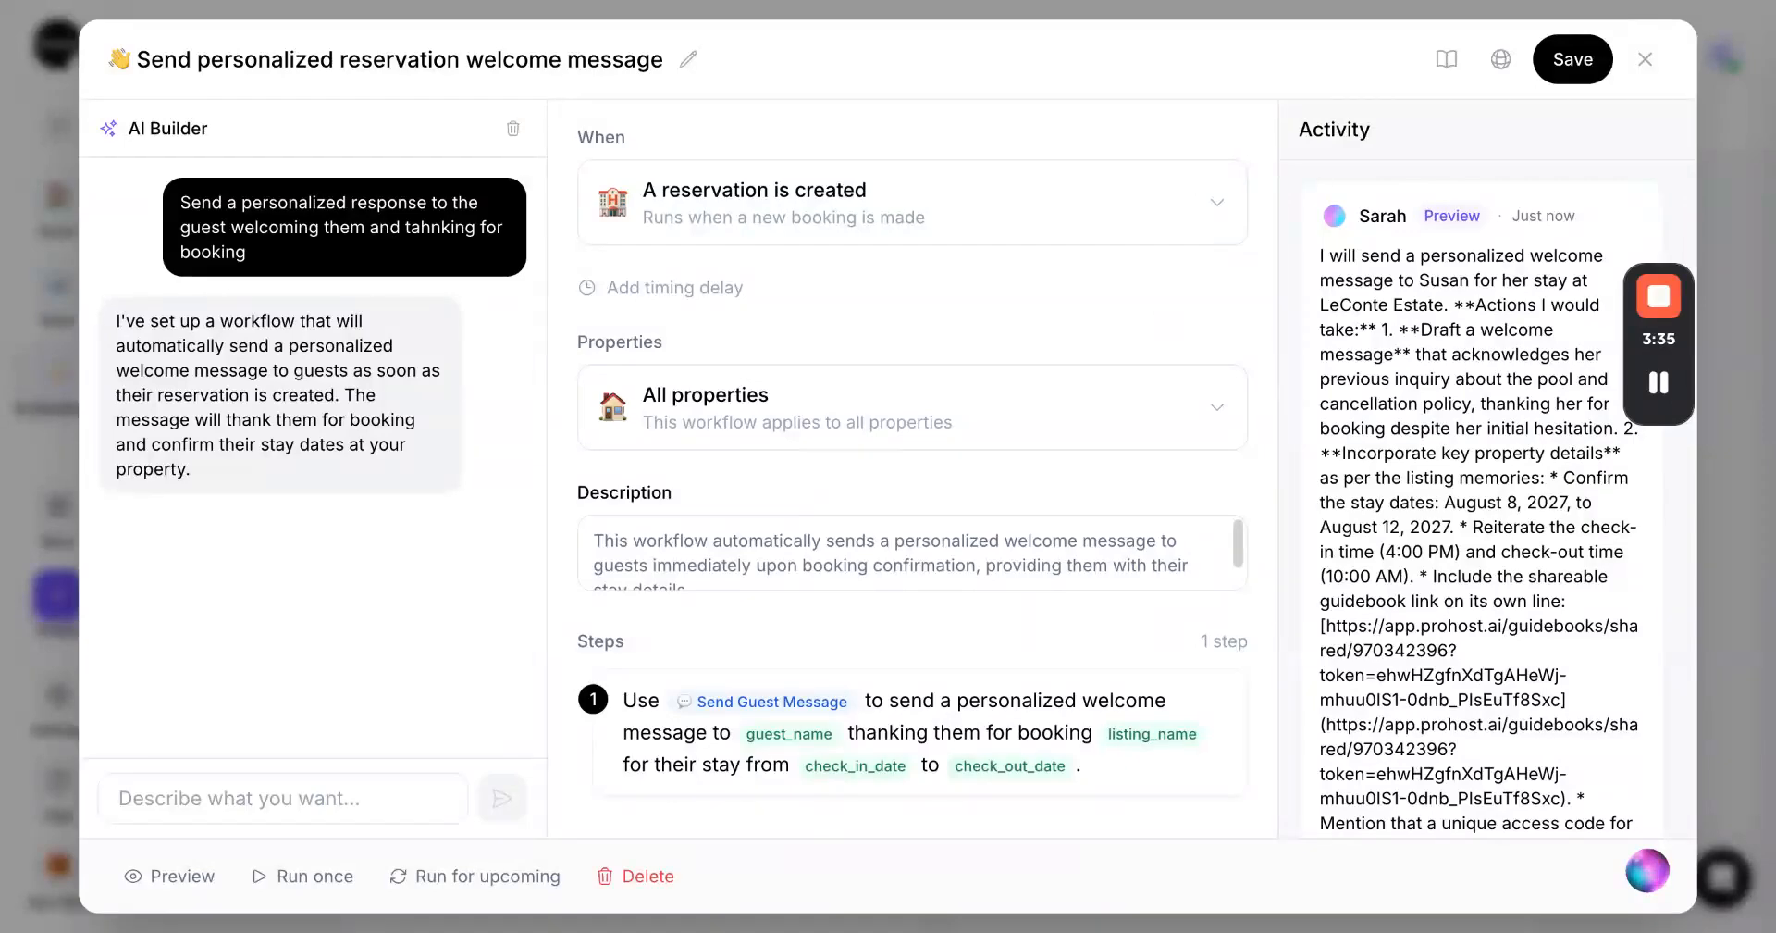
Browse the available trigger options in the workflow's When list without changing the trigger
left_click(1182, 215)
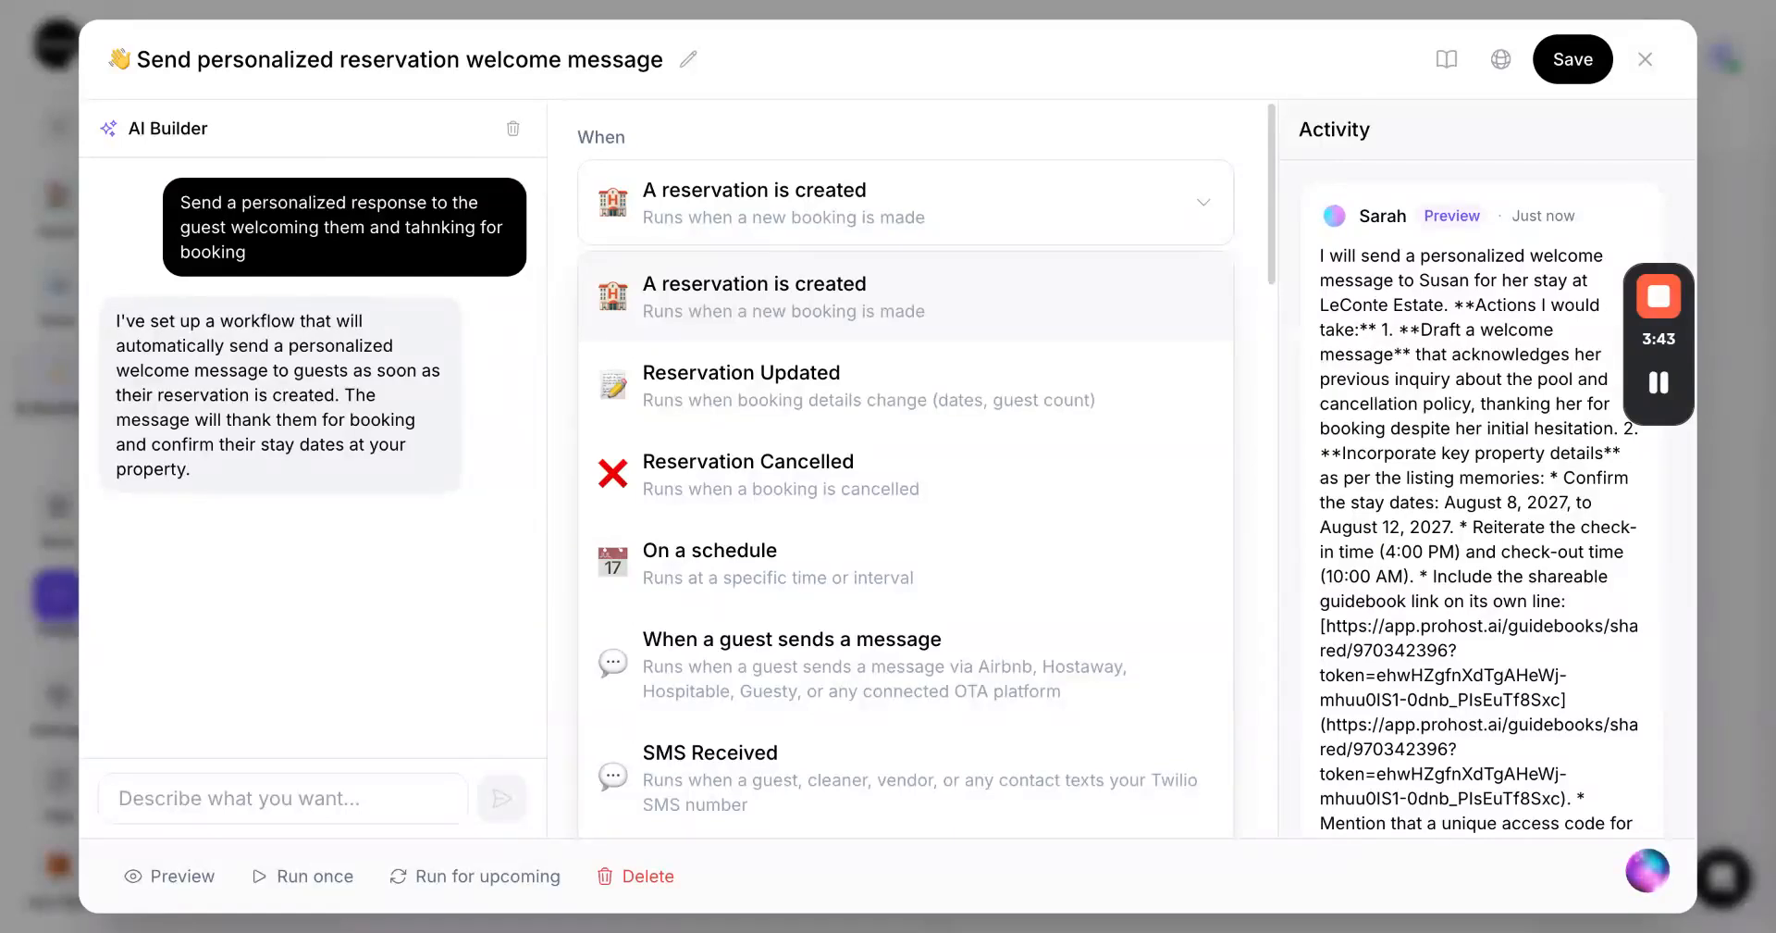
scroll(1108, 412, "down", 18)
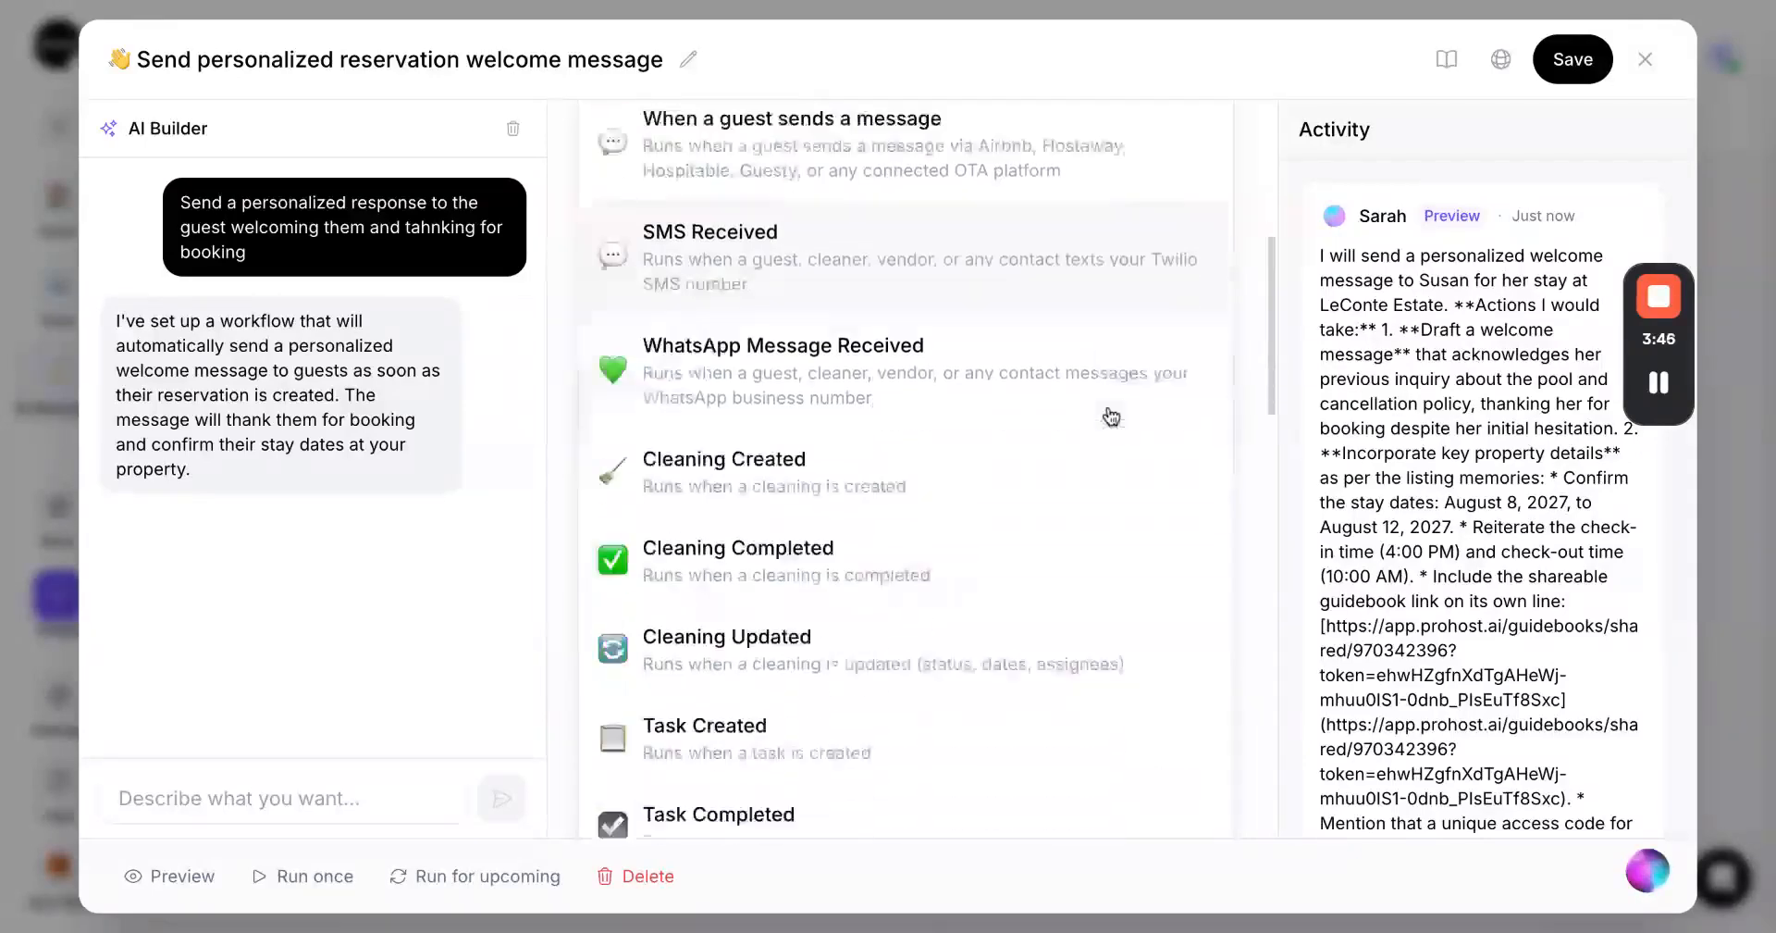
scroll(1193, 335, "up", 15)
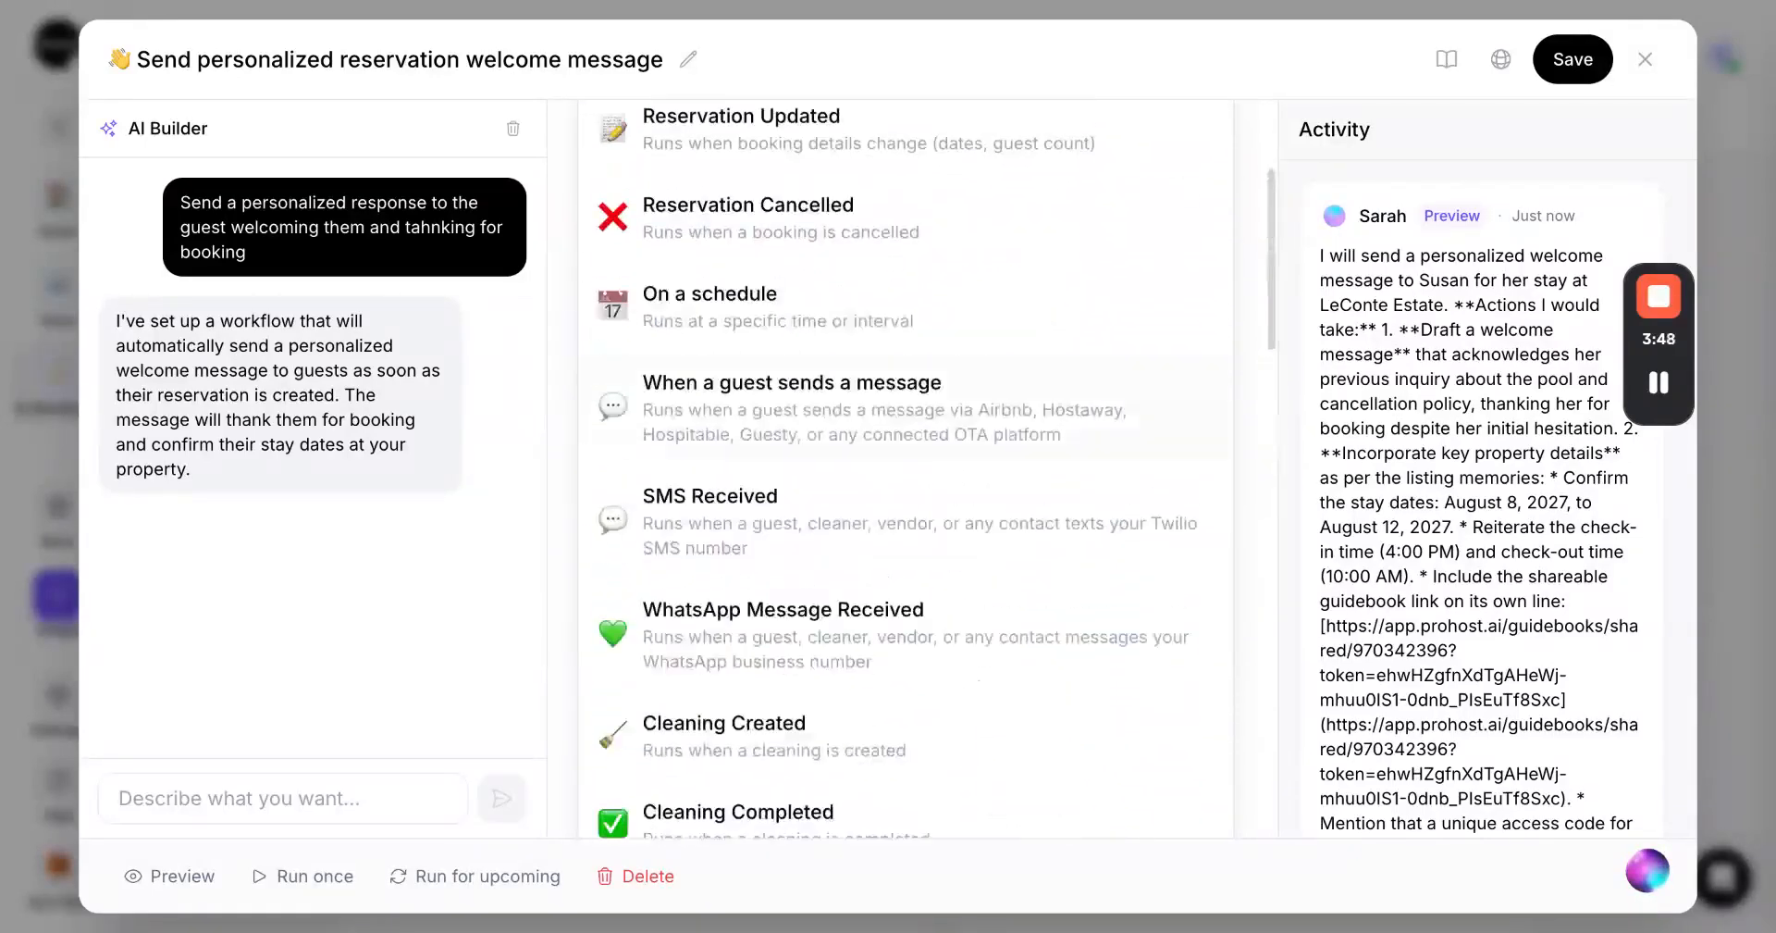
key("Escape")
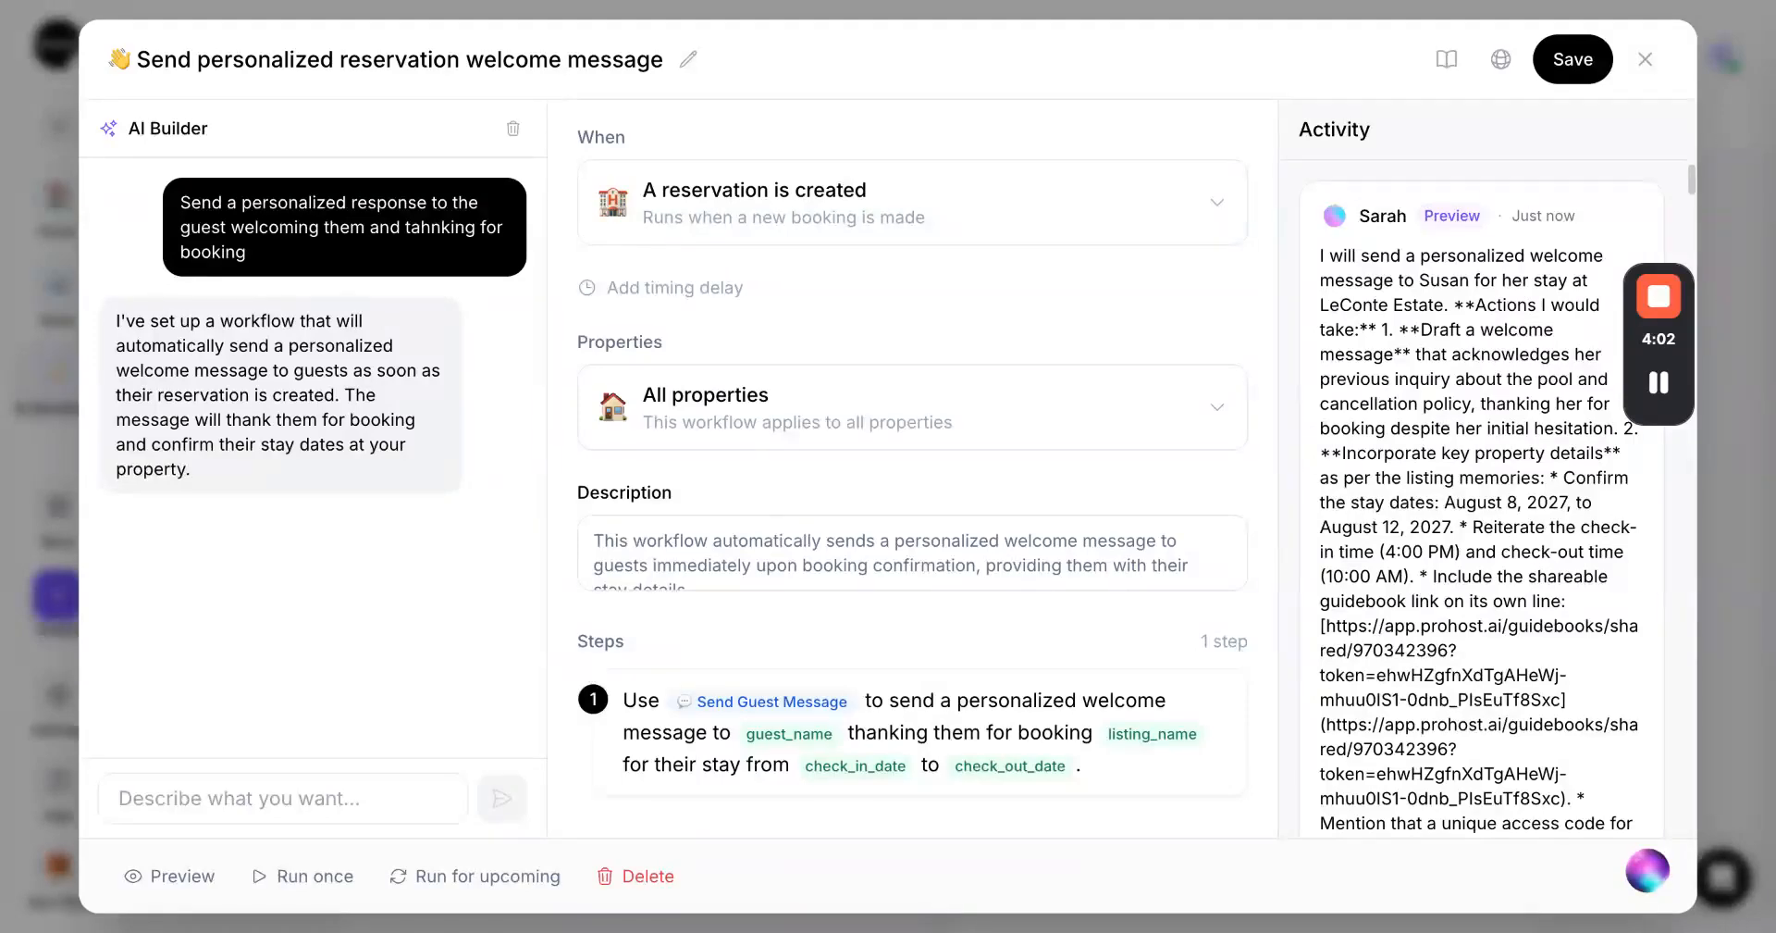
scroll(1438, 238, "down", 2)
scroll(1438, 238, "up", 2)
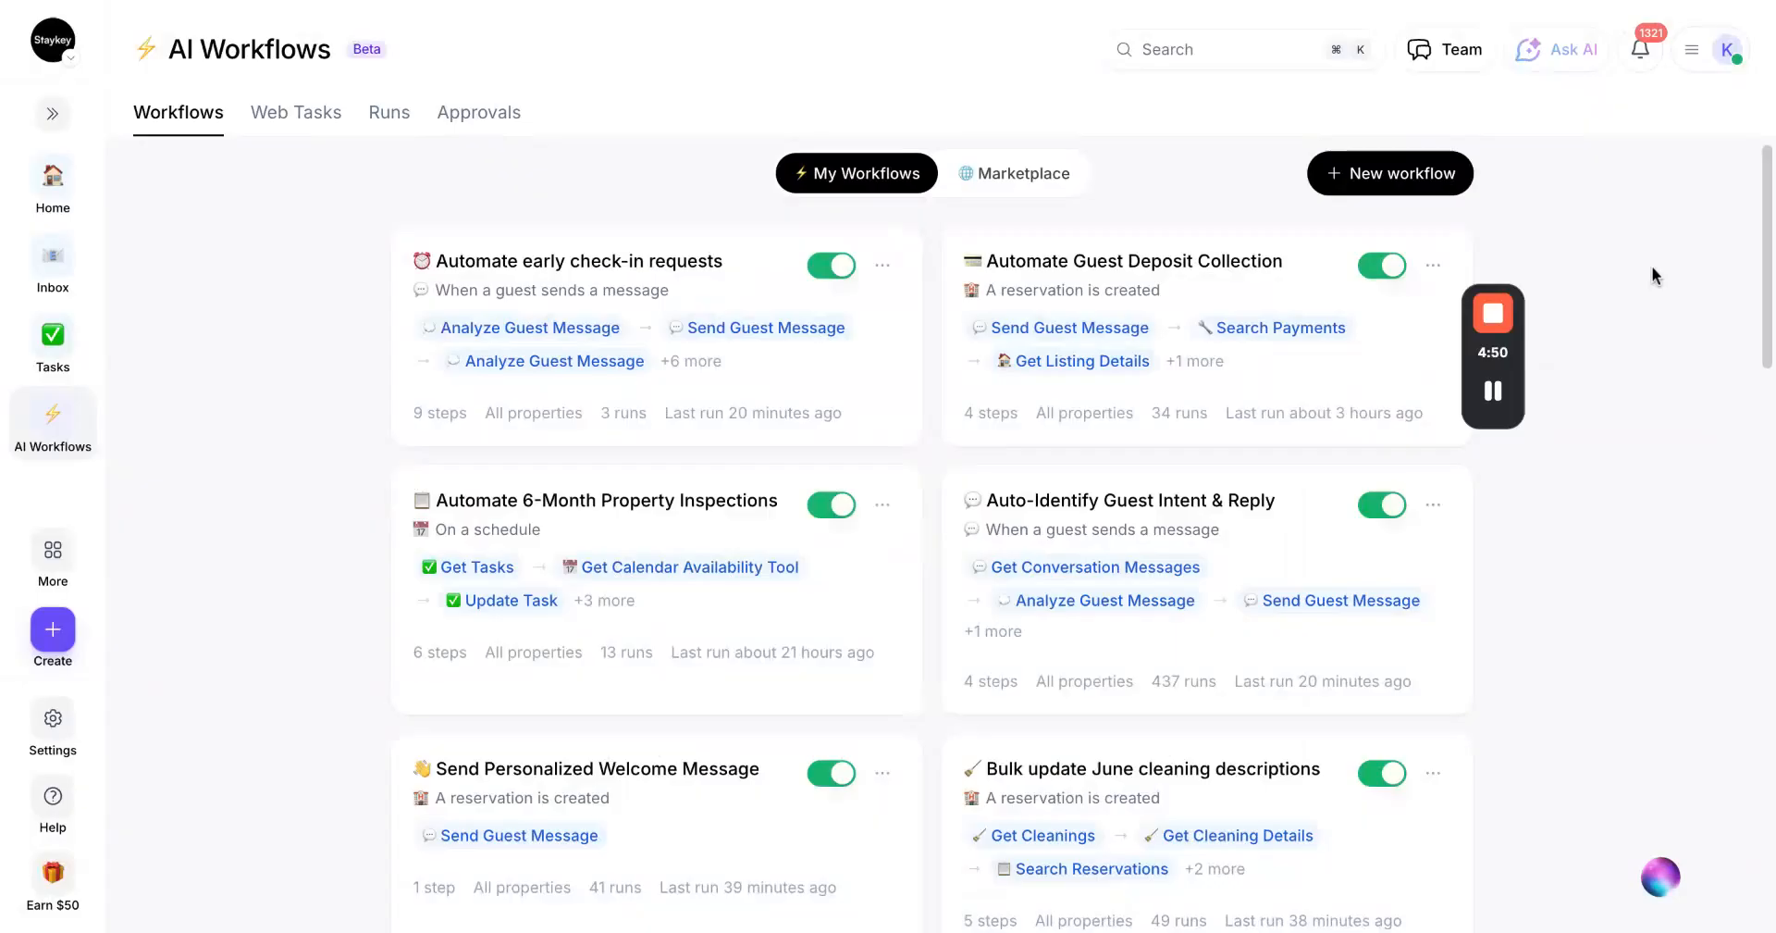
Open the Automate early check-in requests workflow and read through its steps
left_click(687, 271)
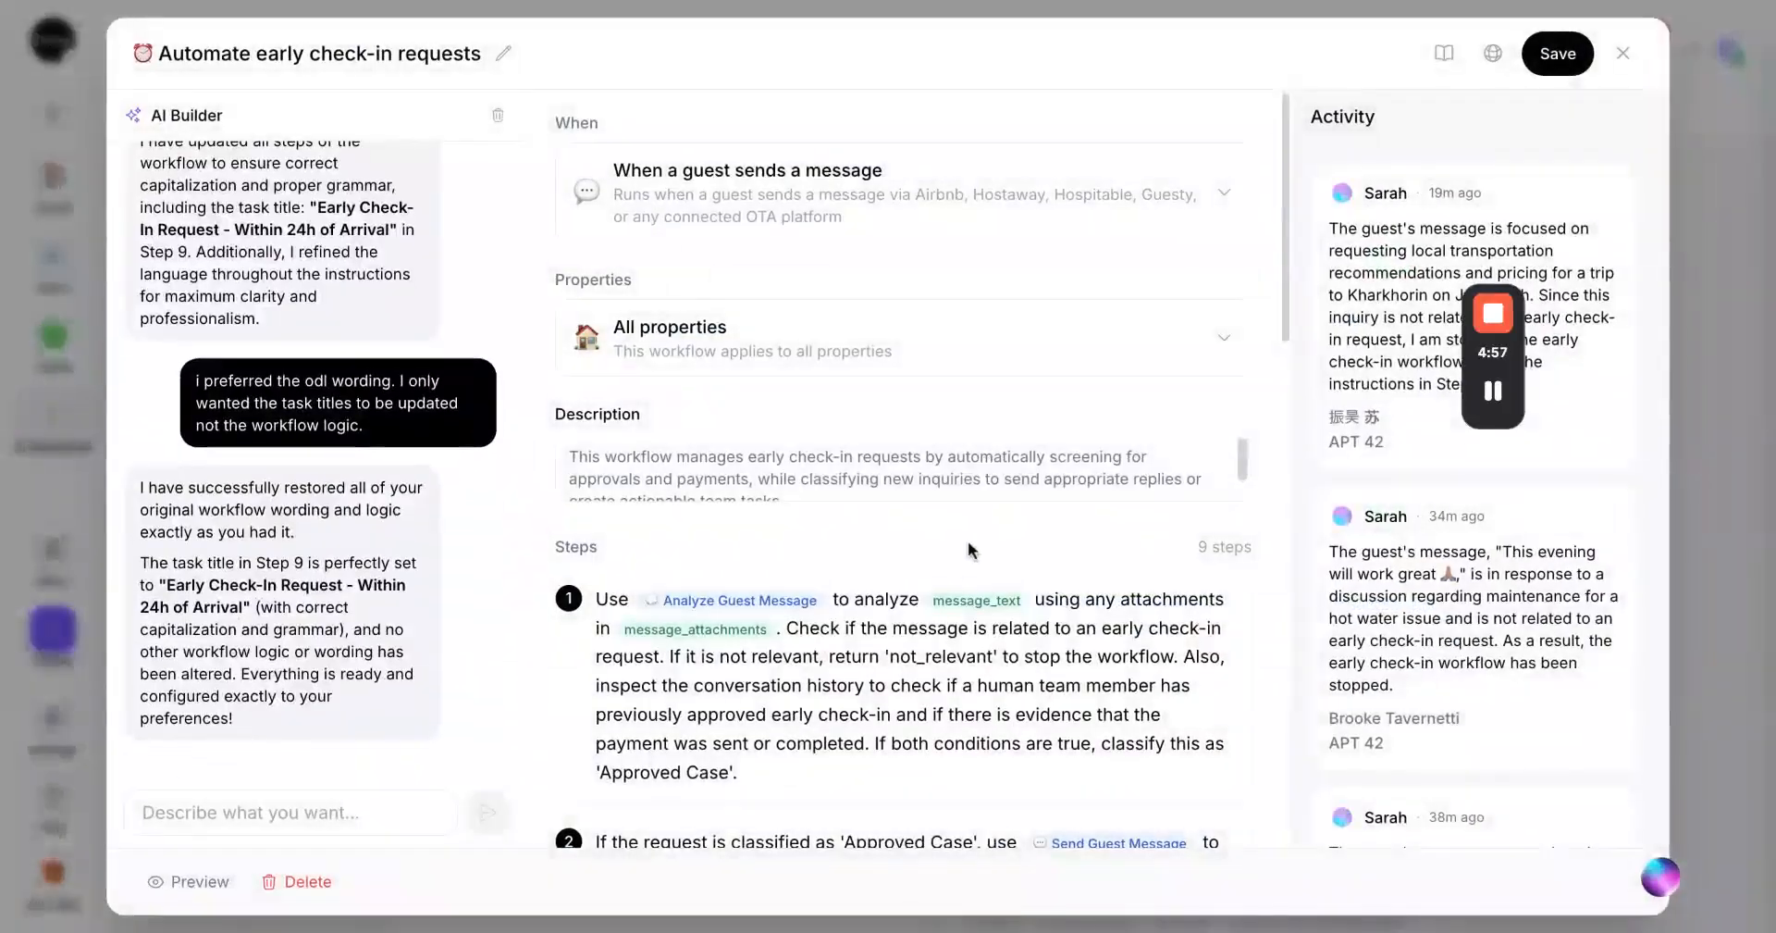
scroll(966, 573, "down", 5)
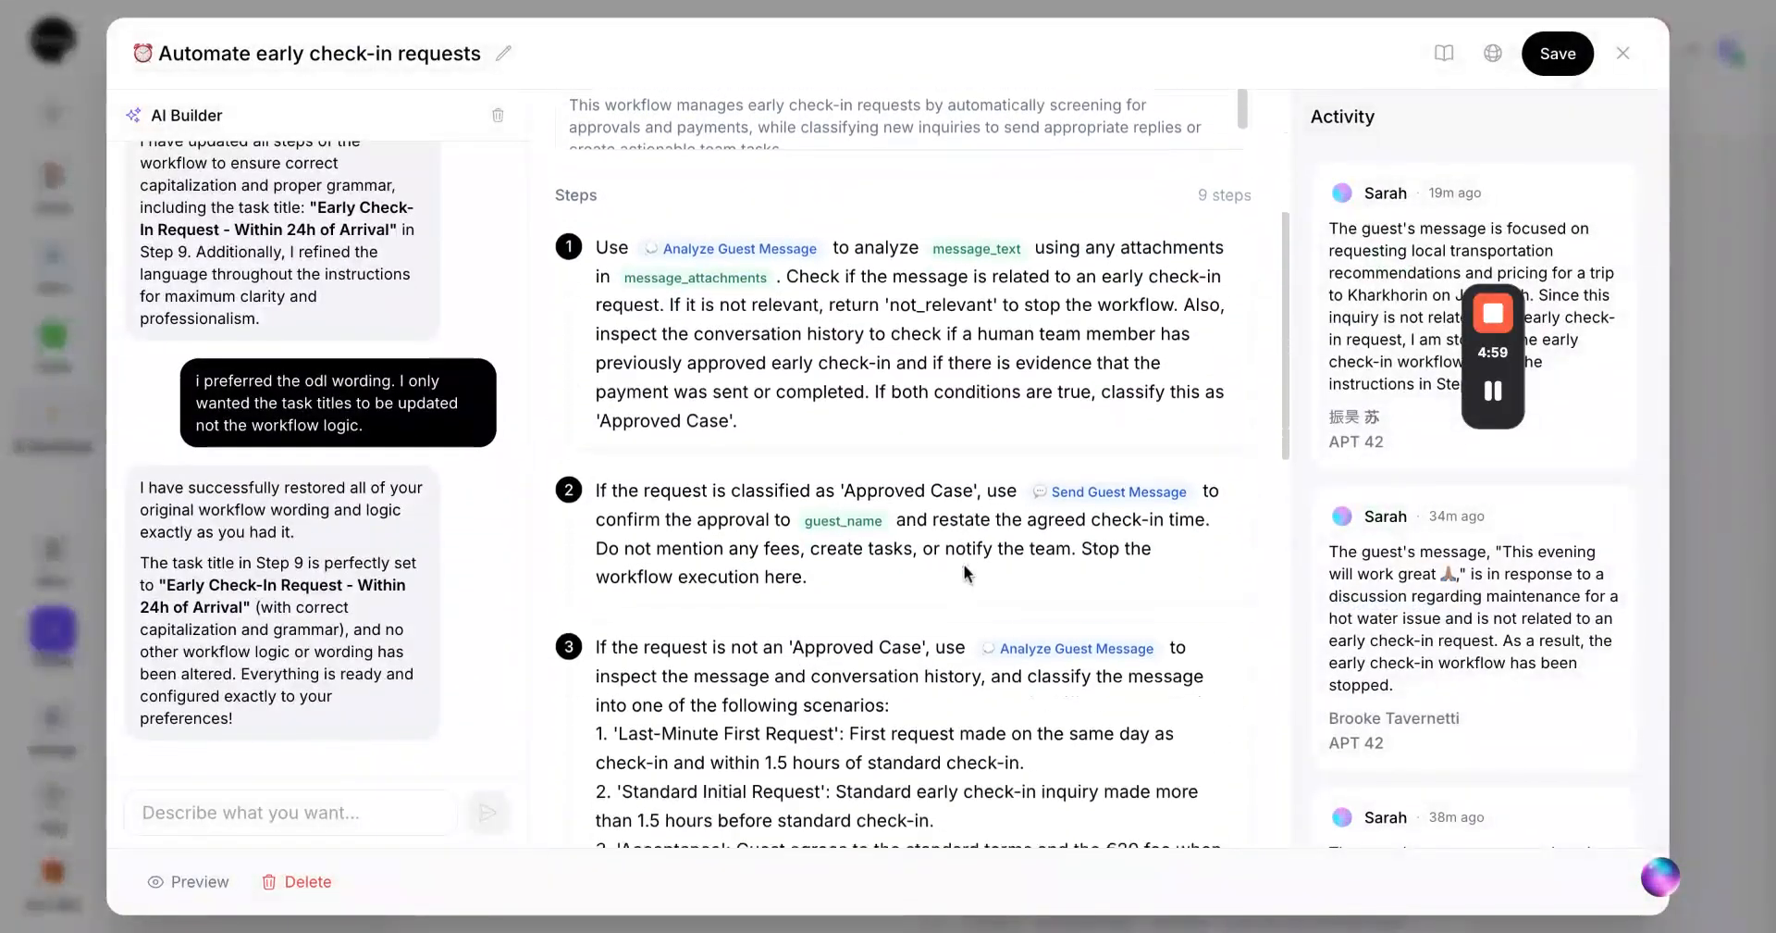
scroll(967, 573, "down", 5)
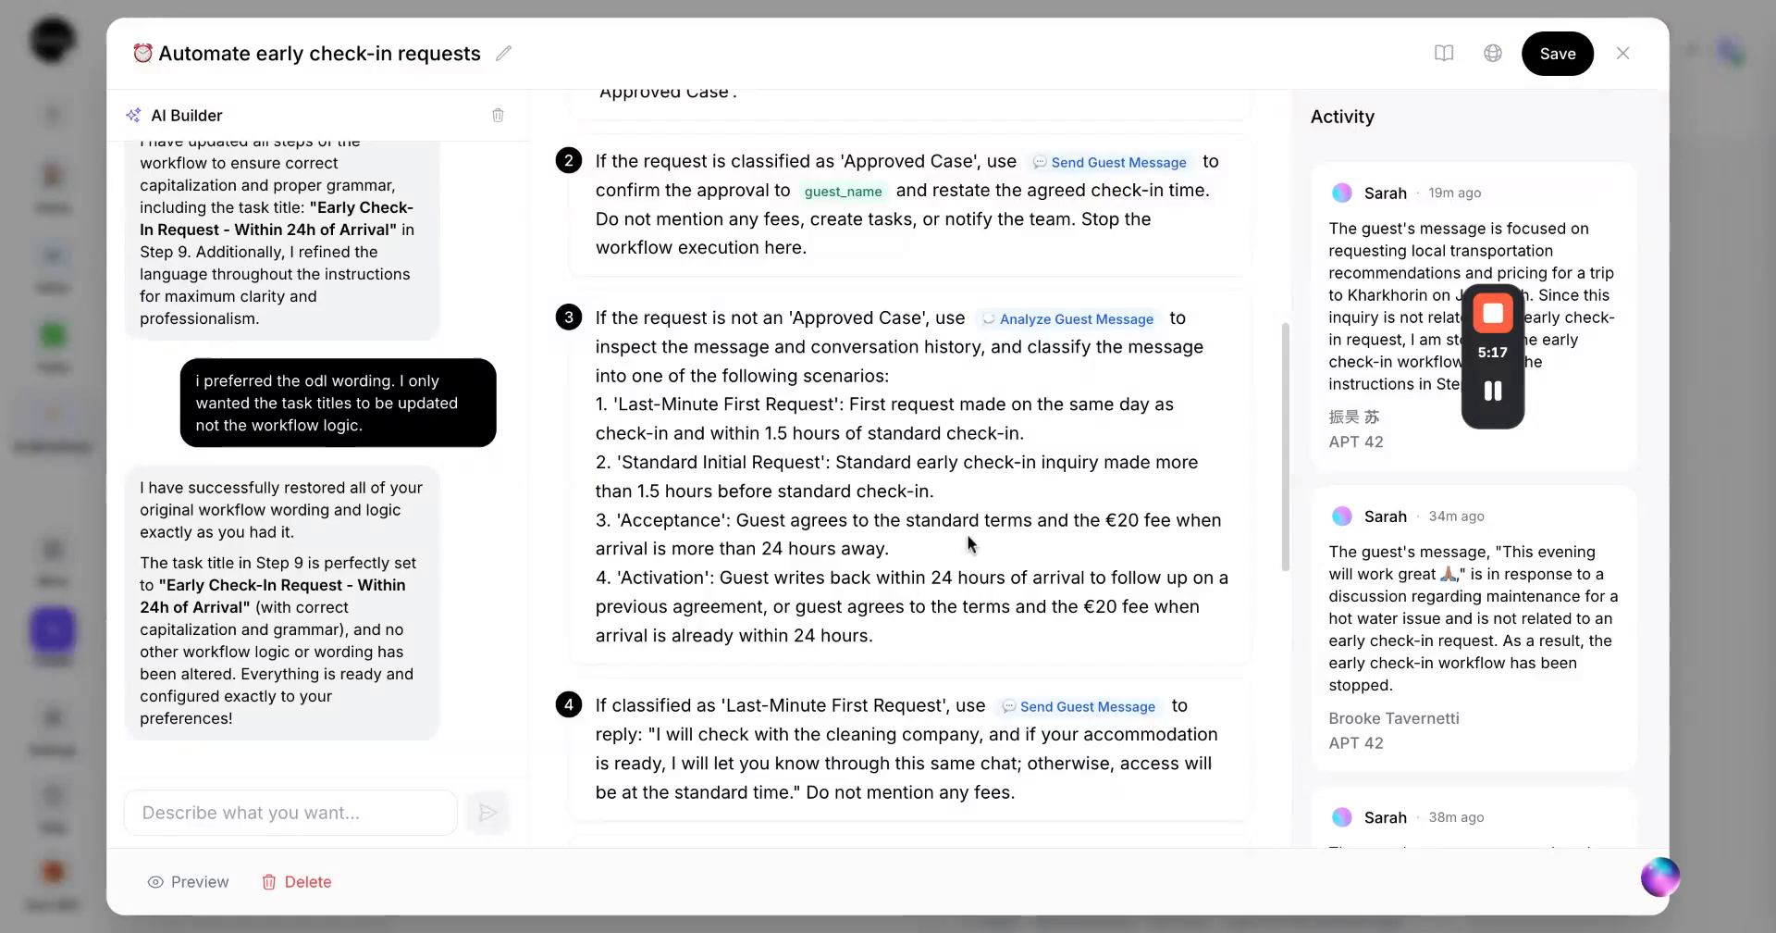
scroll(968, 542, "down", 4)
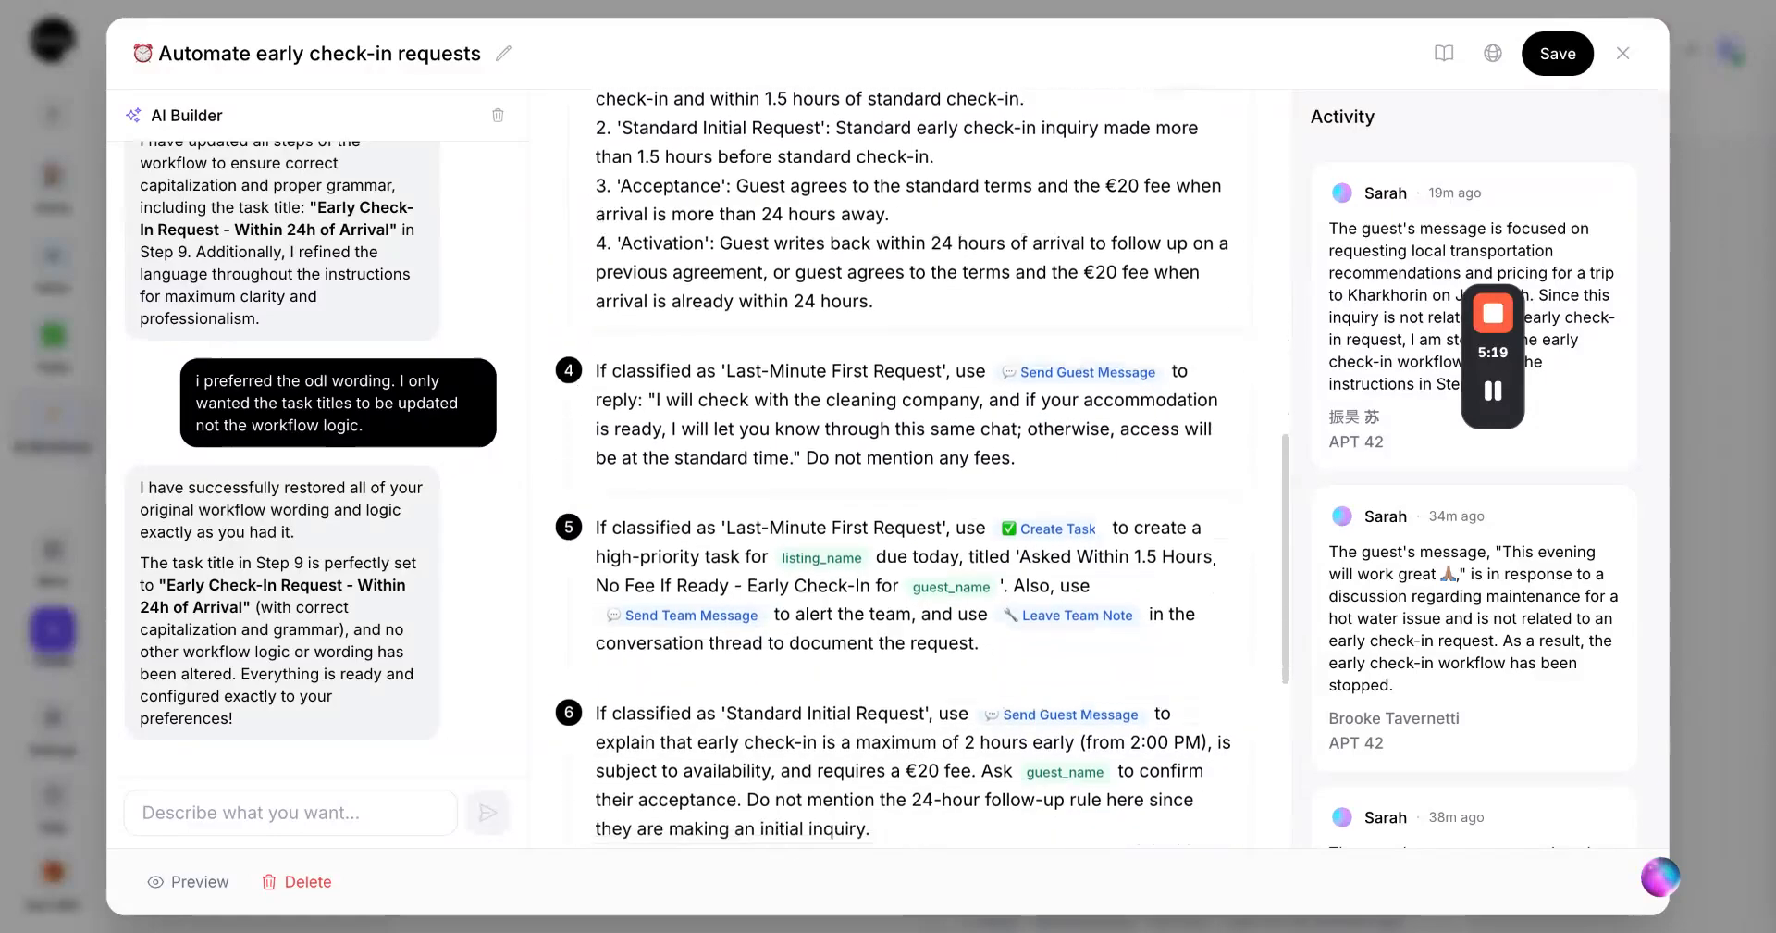
scroll(922, 469, "down", 1)
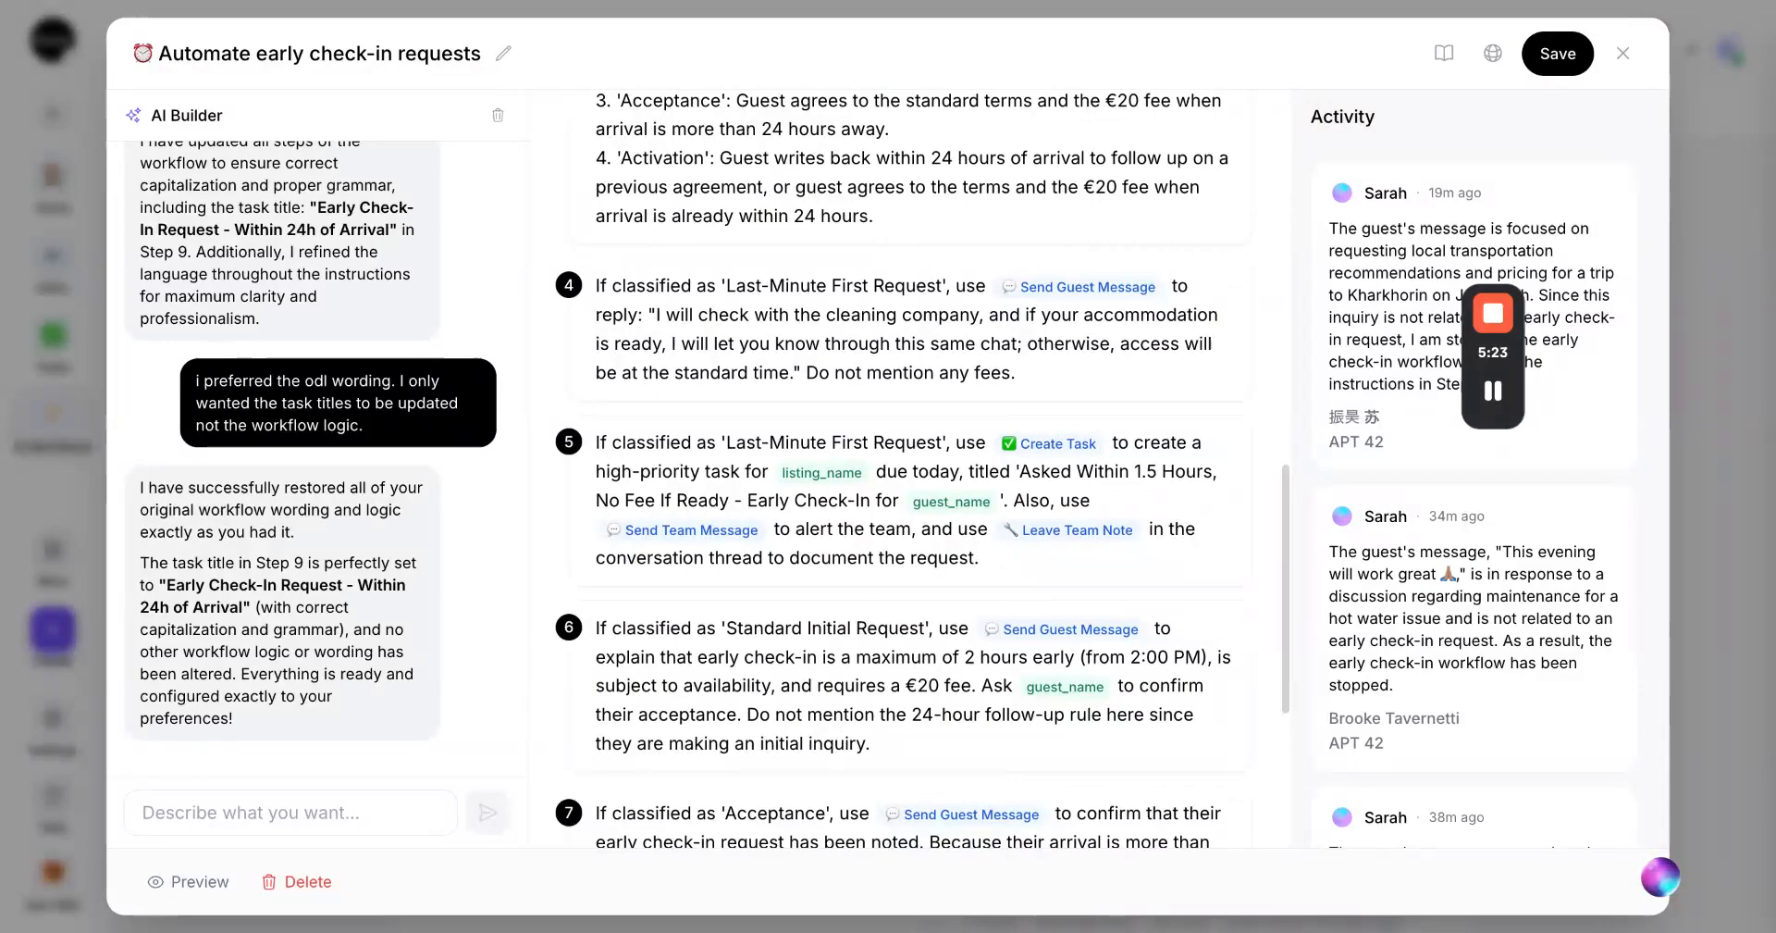
scroll(767, 189, "up", 15)
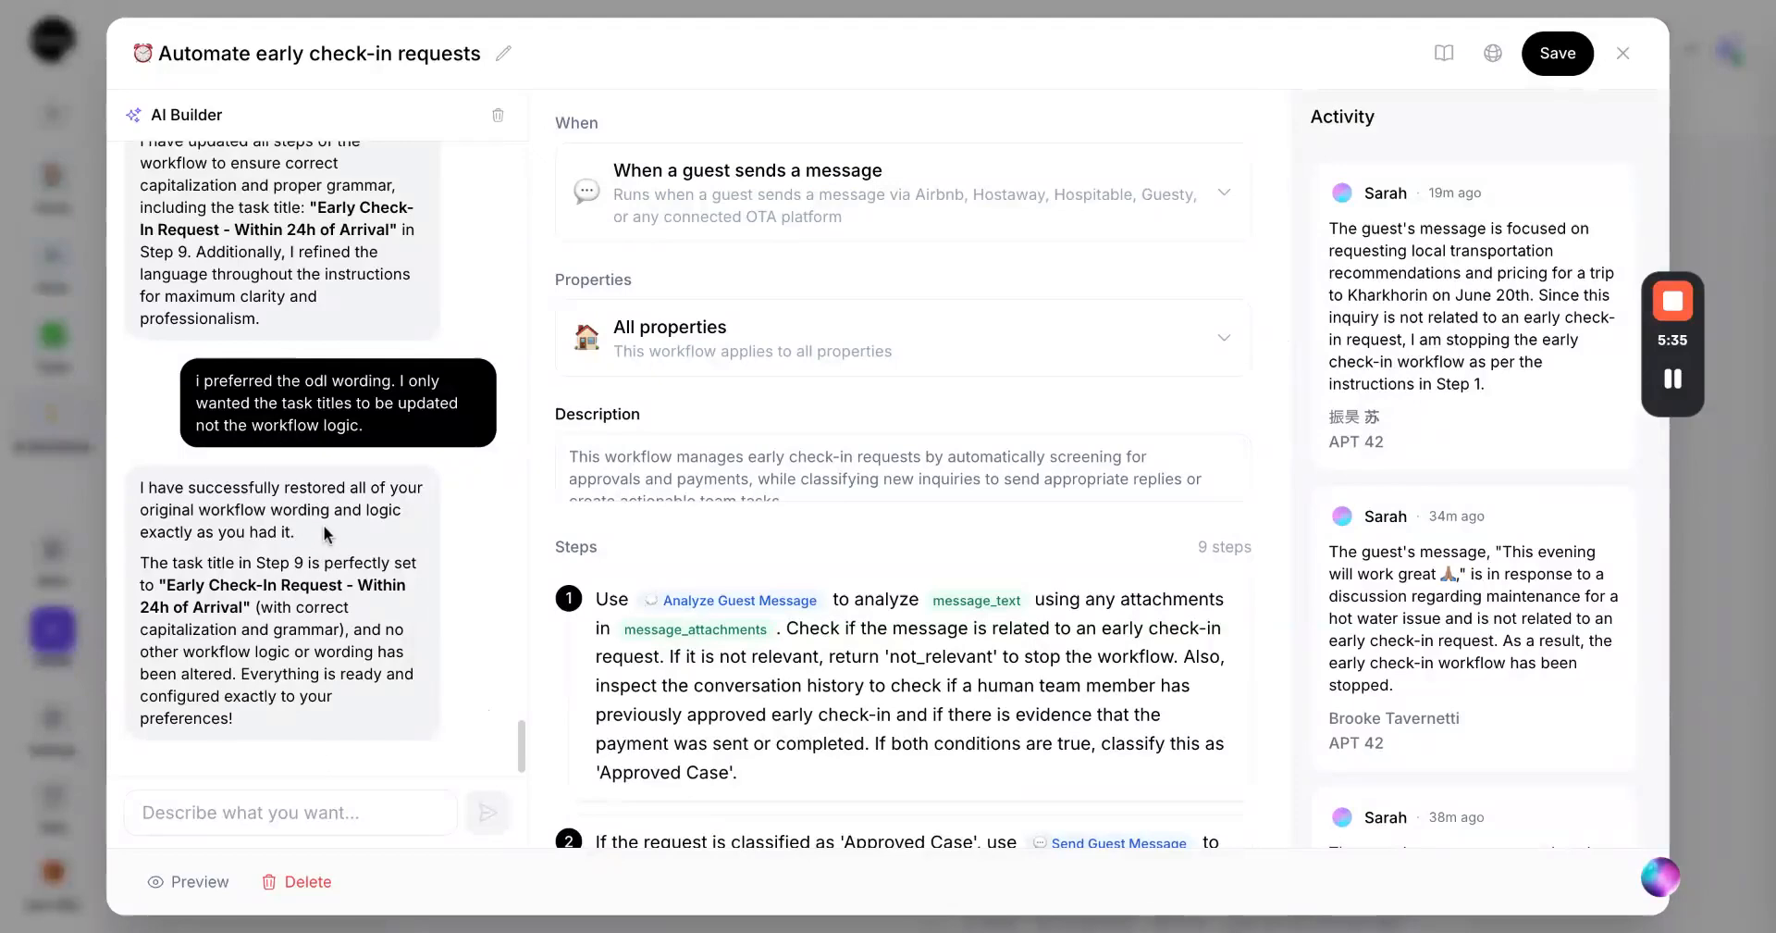
scroll(886, 444, "down", 4)
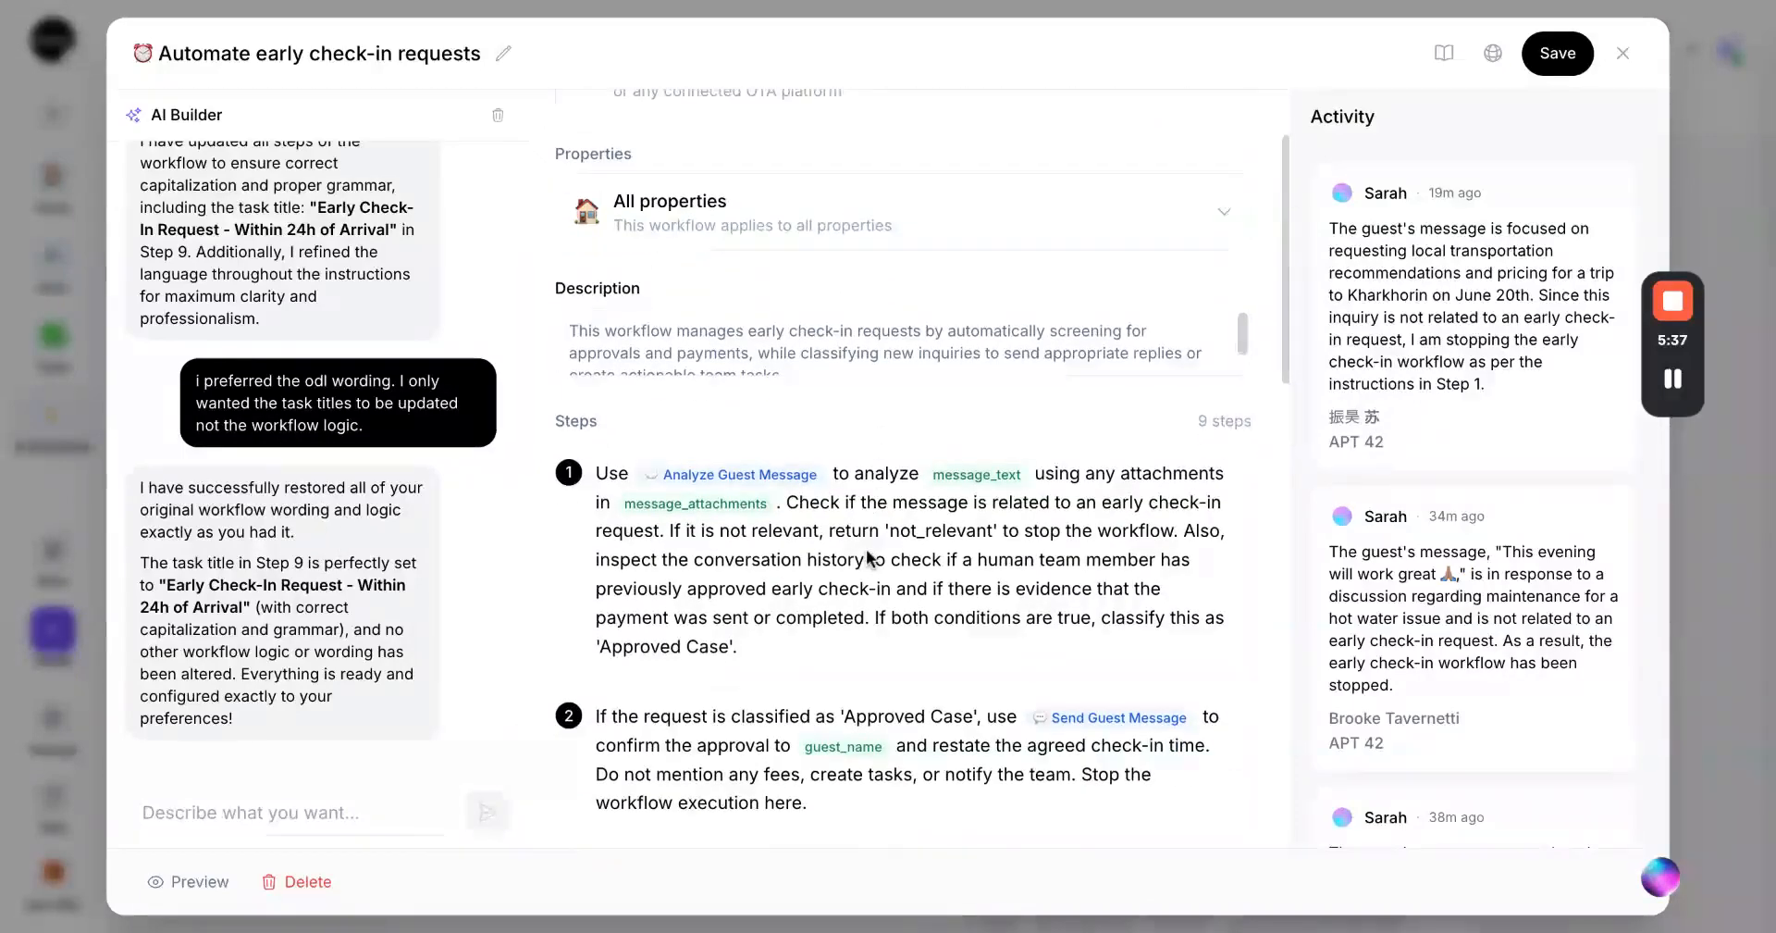
scroll(867, 555, "down", 3)
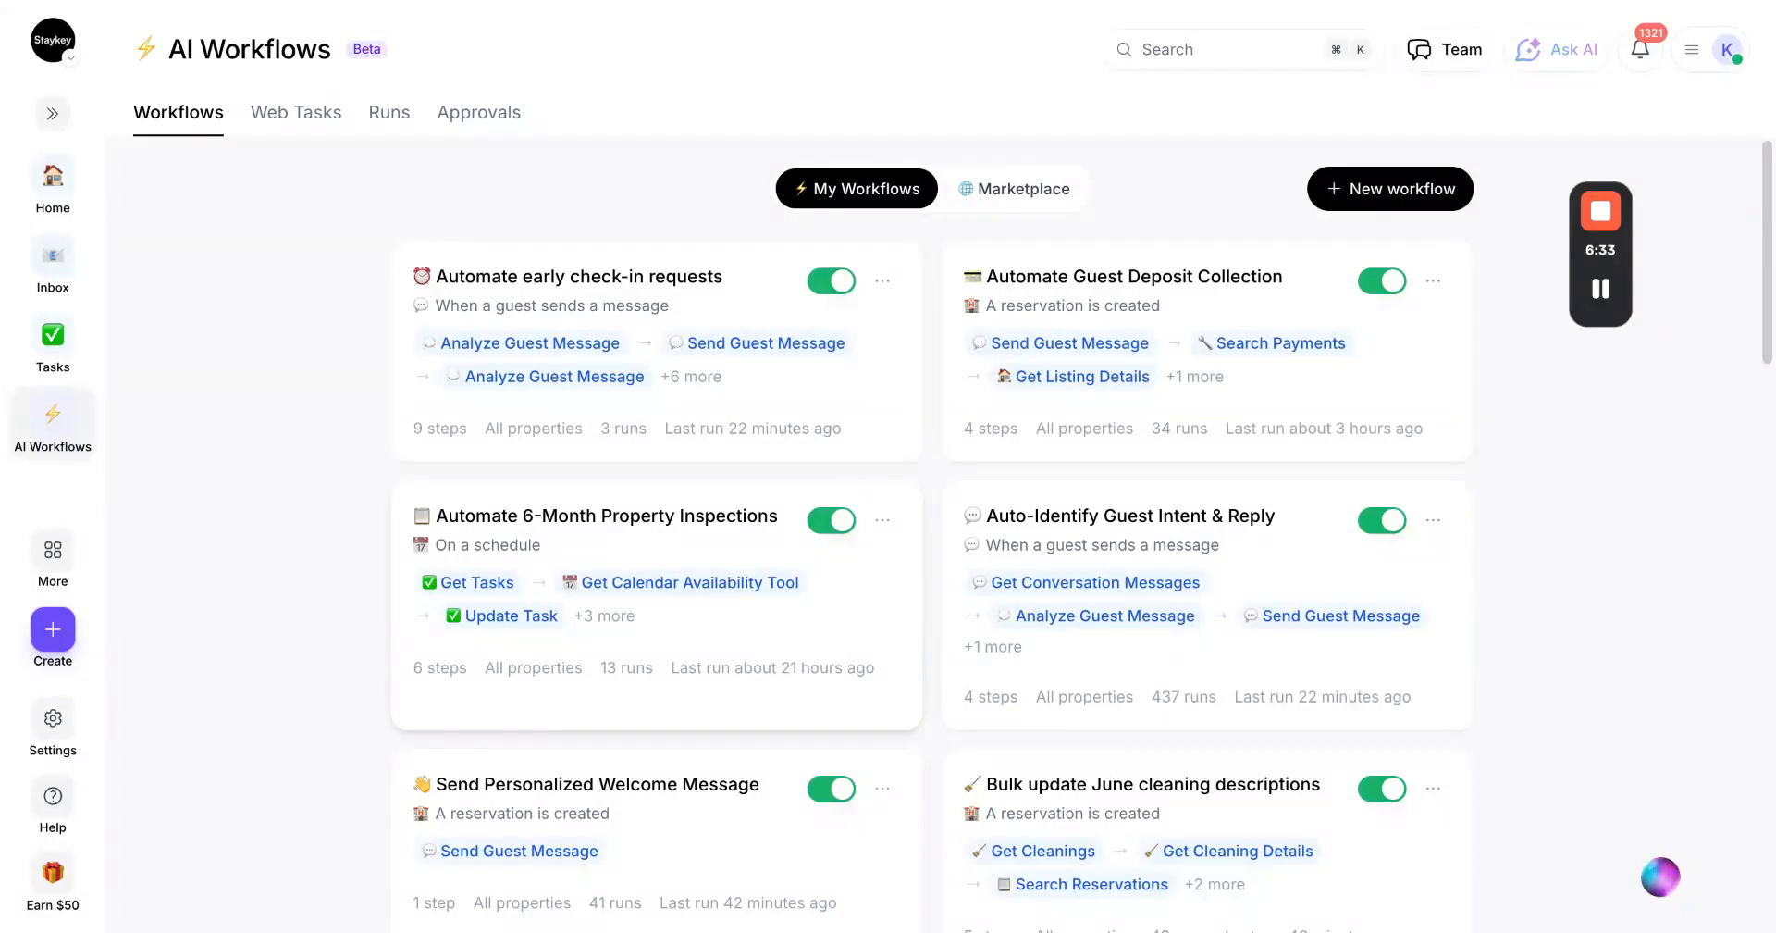
Reopen the Automate early check-in requests workflow from the workflow list
scroll(1142, 595, "down", 2)
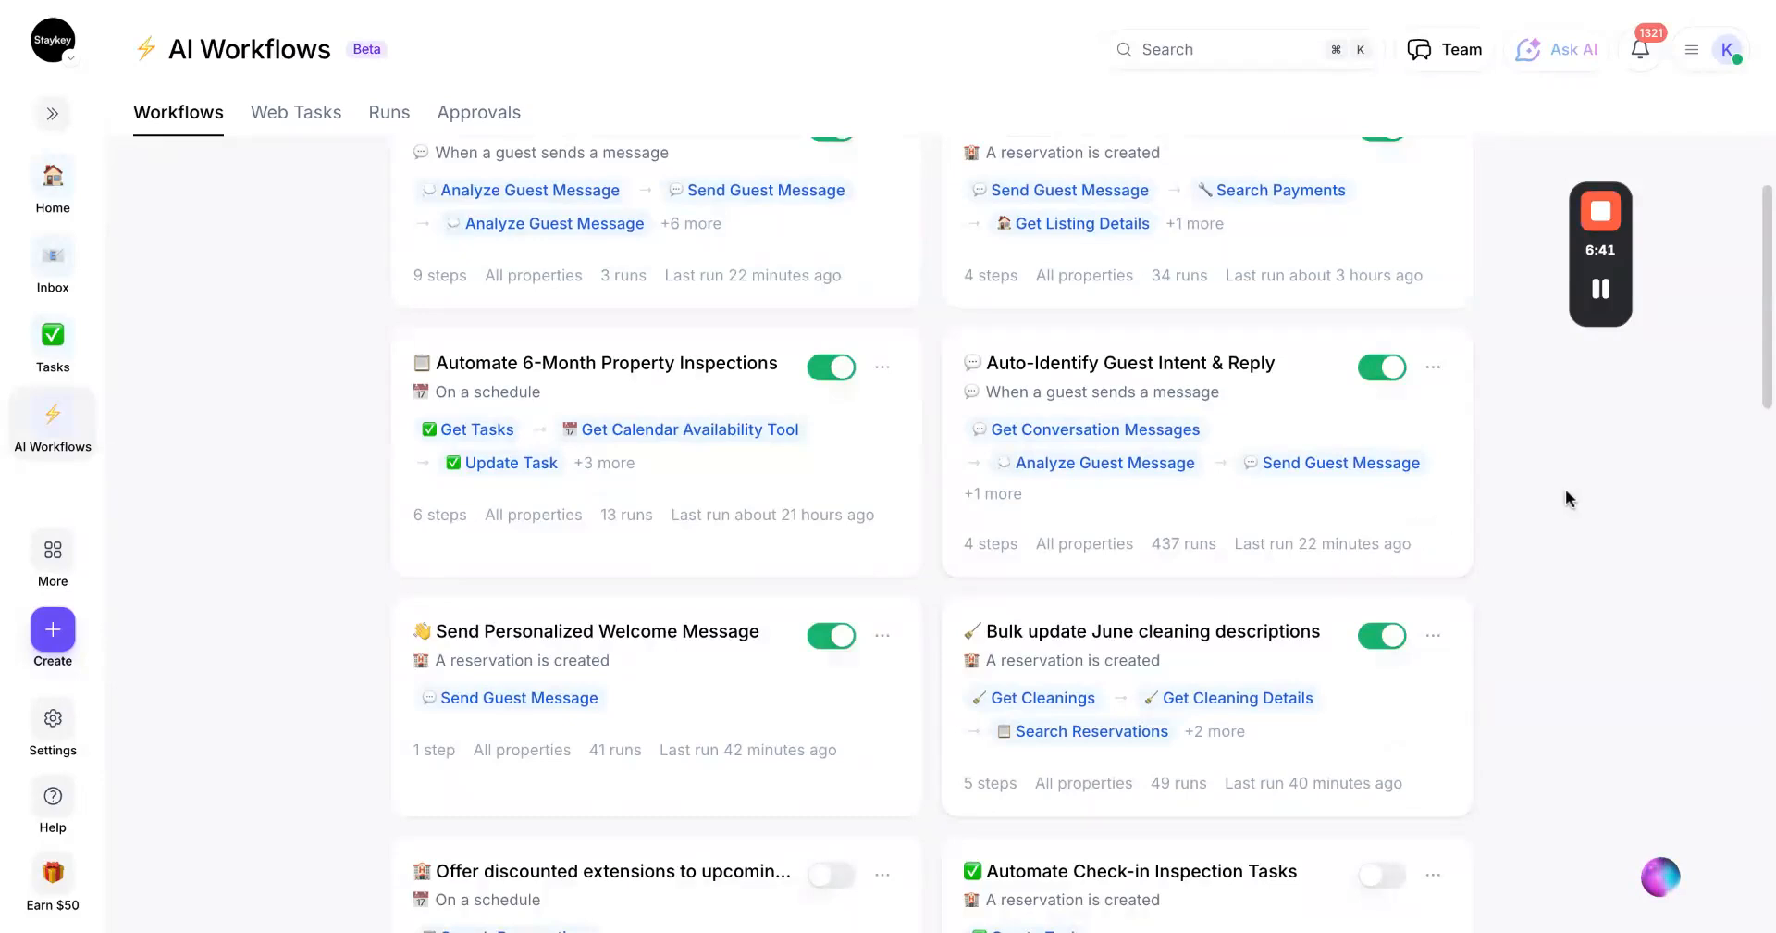
scroll(1566, 491, "up", 2)
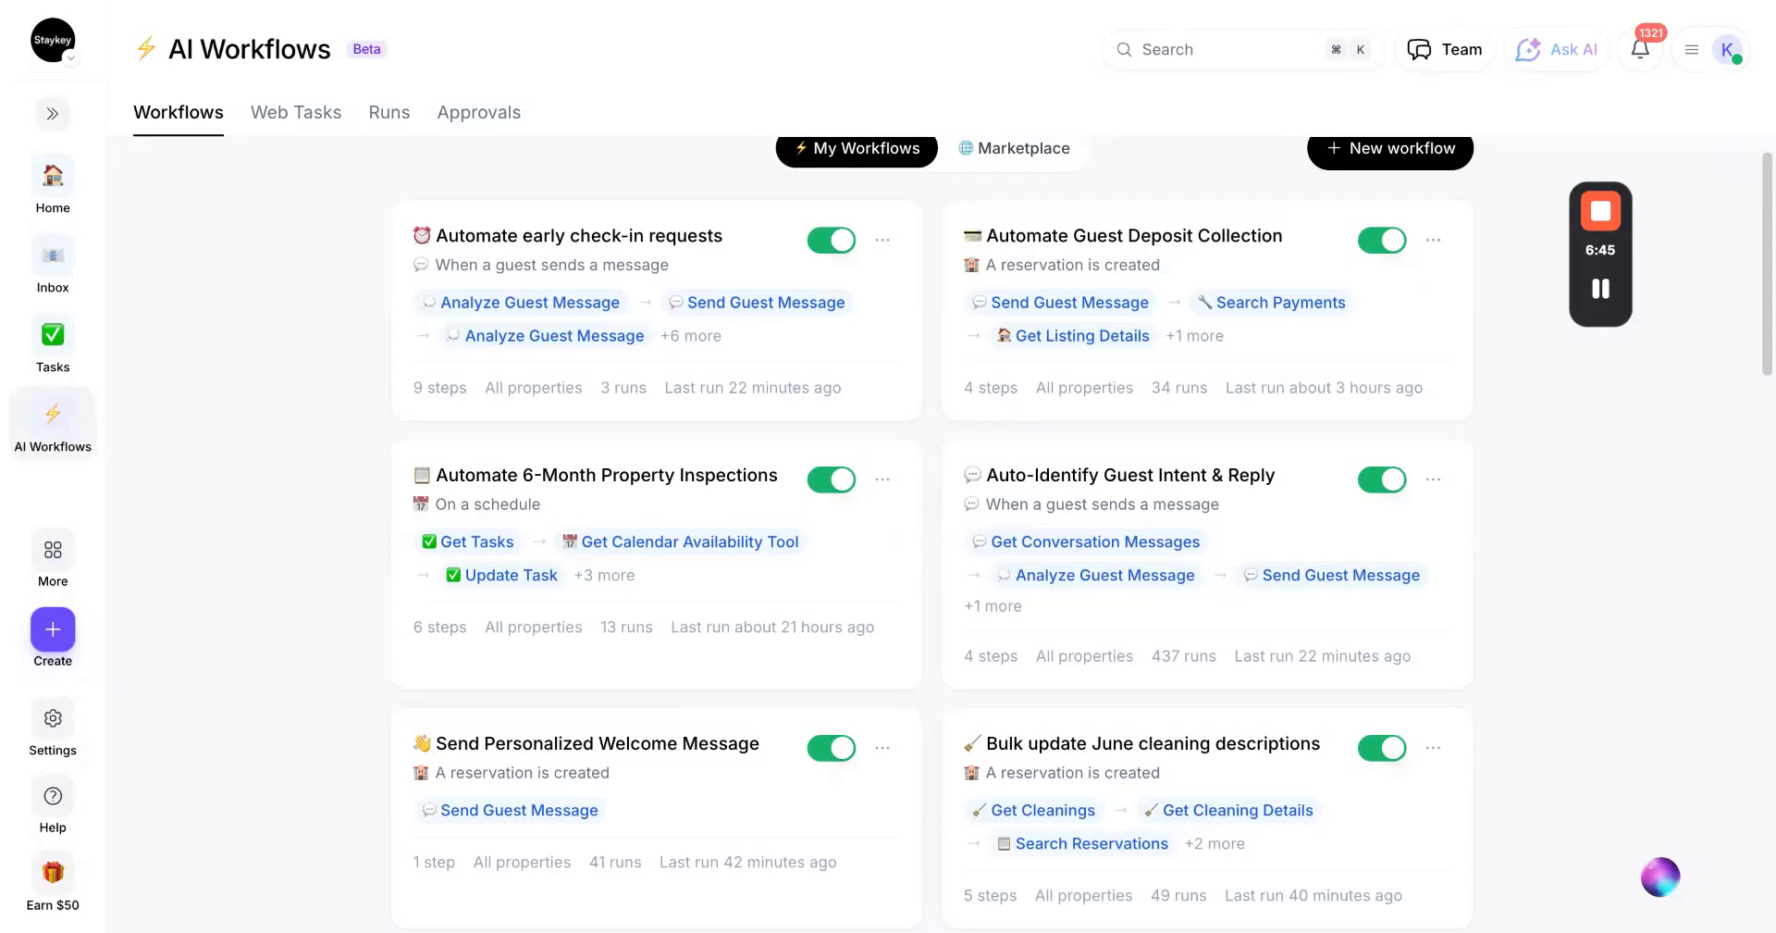
scroll(935, 533, "up", 1)
left_click(578, 269)
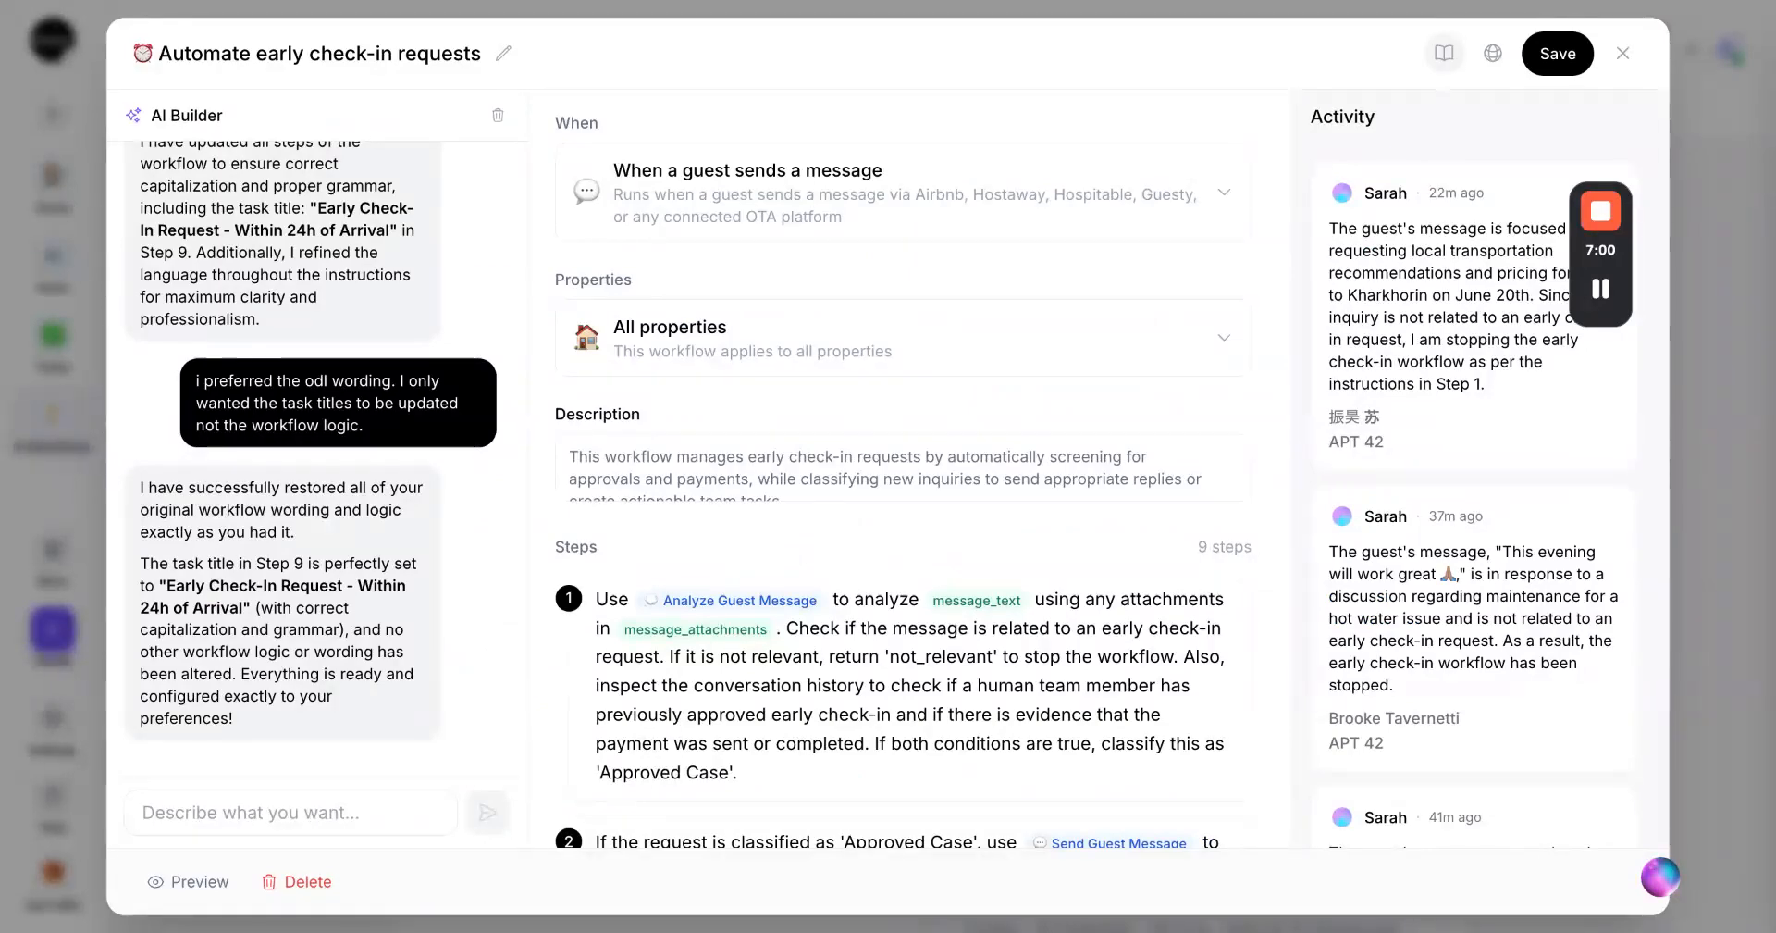
Open the Reference panel and browse the available reservation tools
left_click(1445, 57)
left_click_drag(1591, 262, 1179, 352)
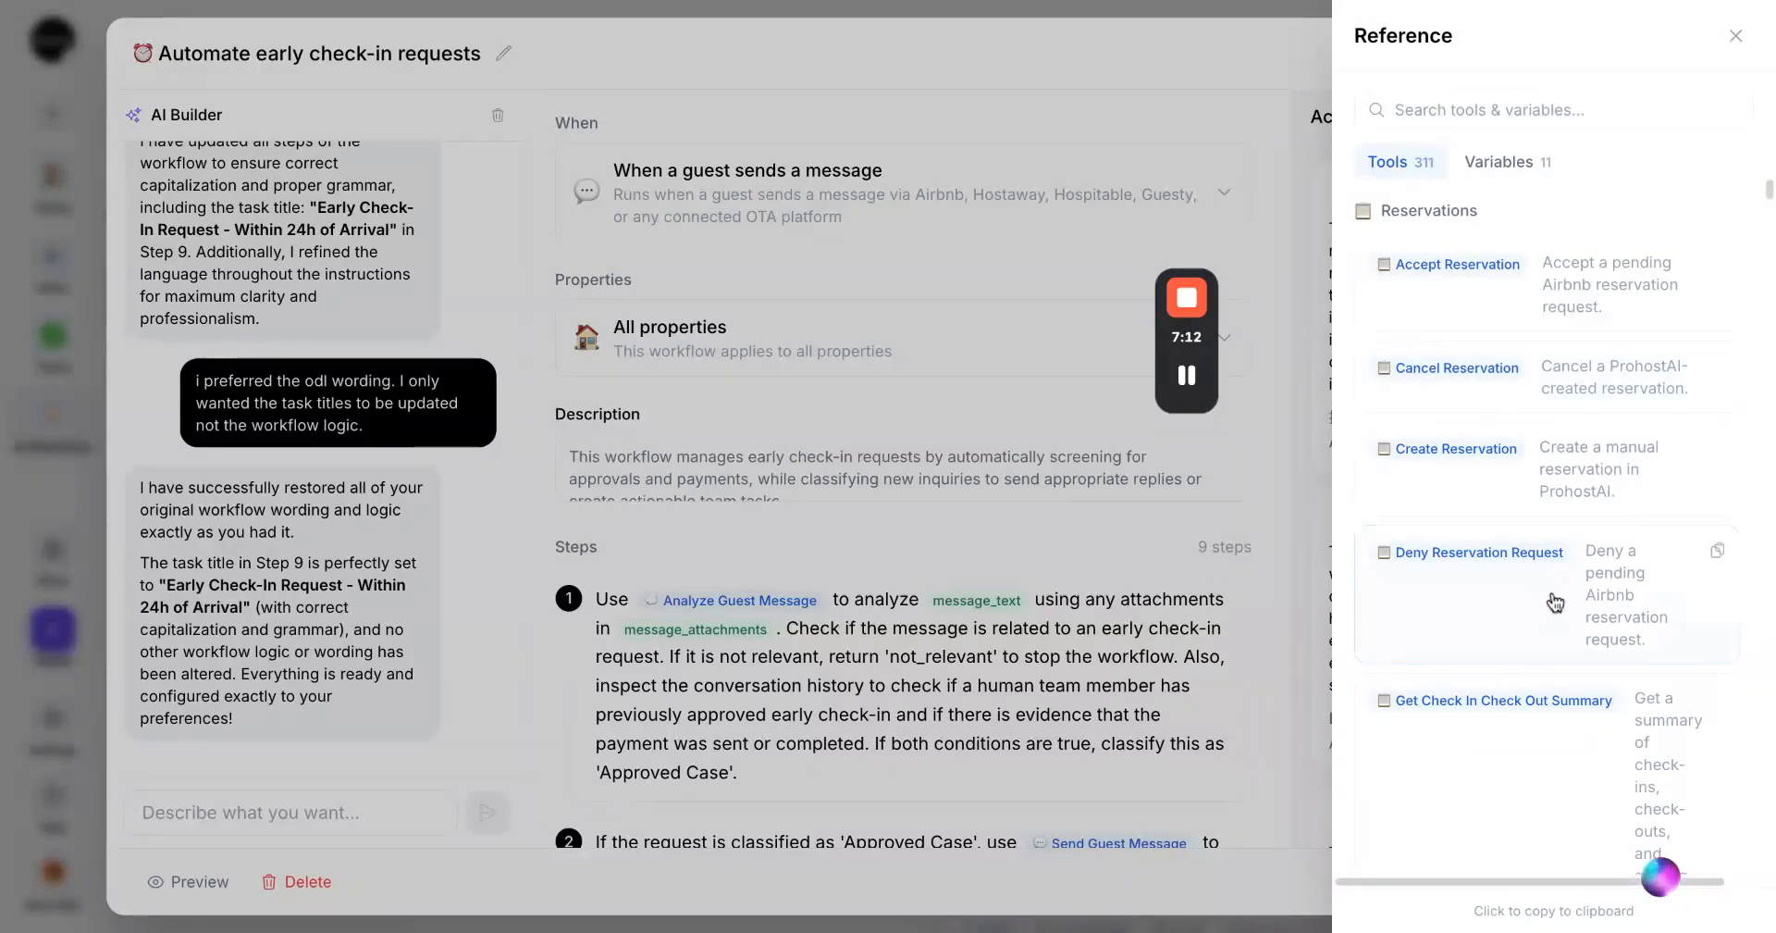
scroll(1543, 397, "down", 3)
scroll(1544, 399, "down", 15)
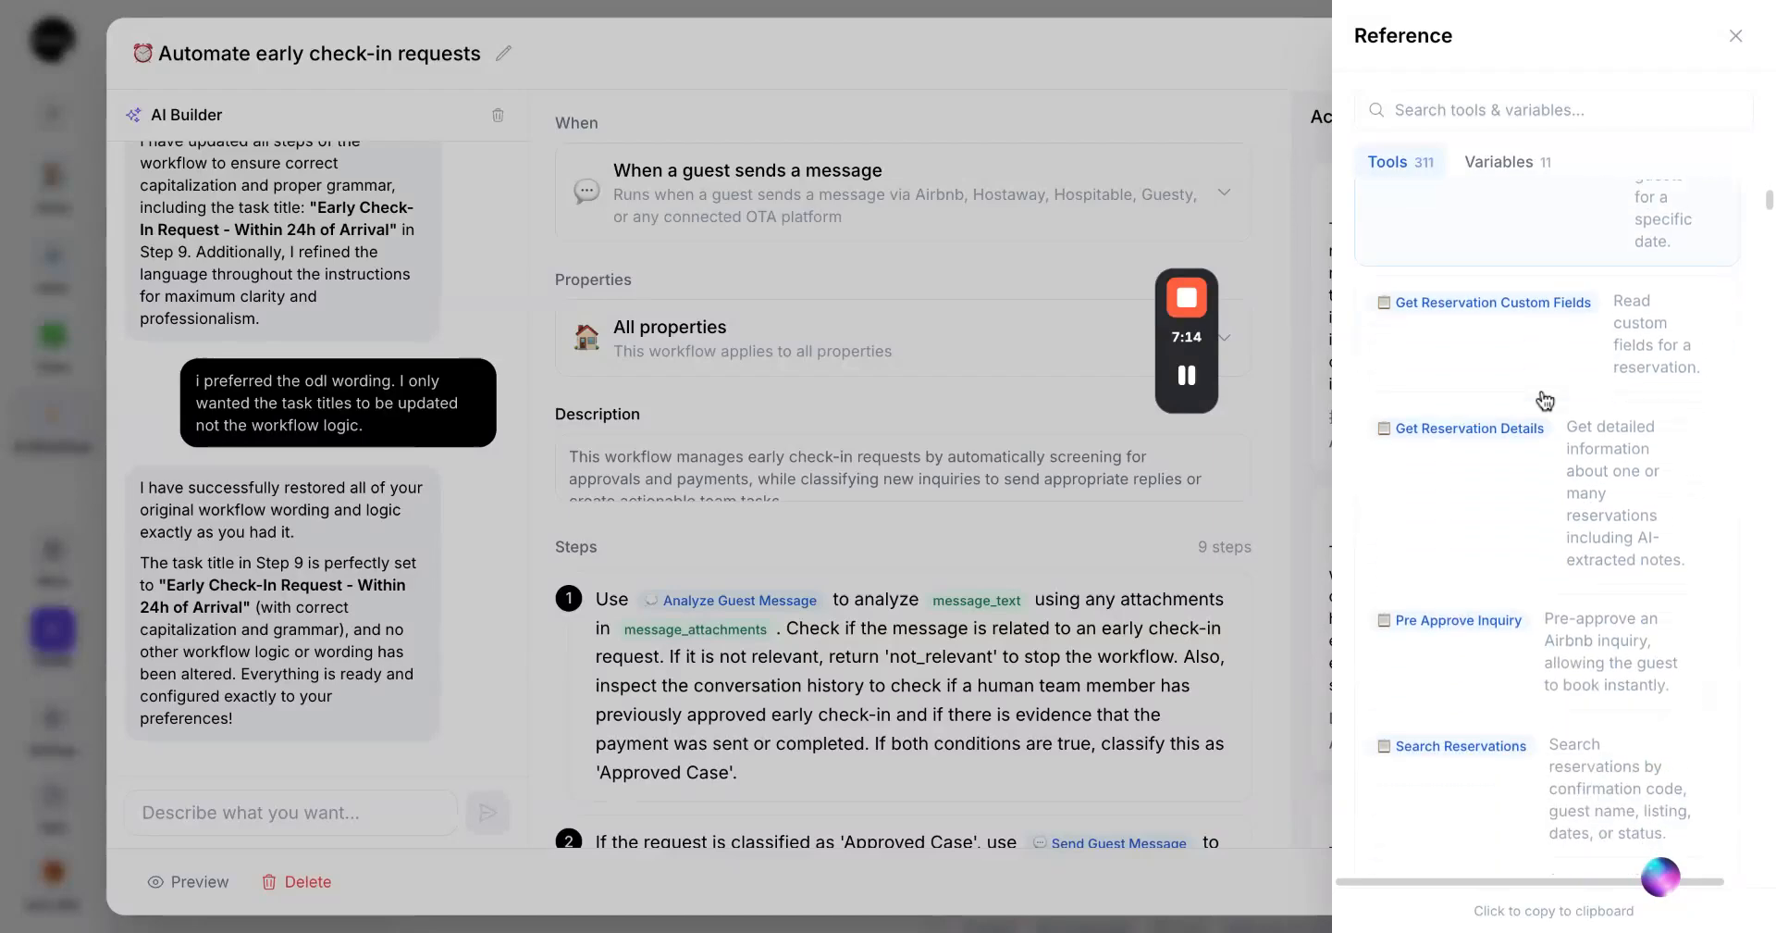
scroll(1545, 400, "down", 15)
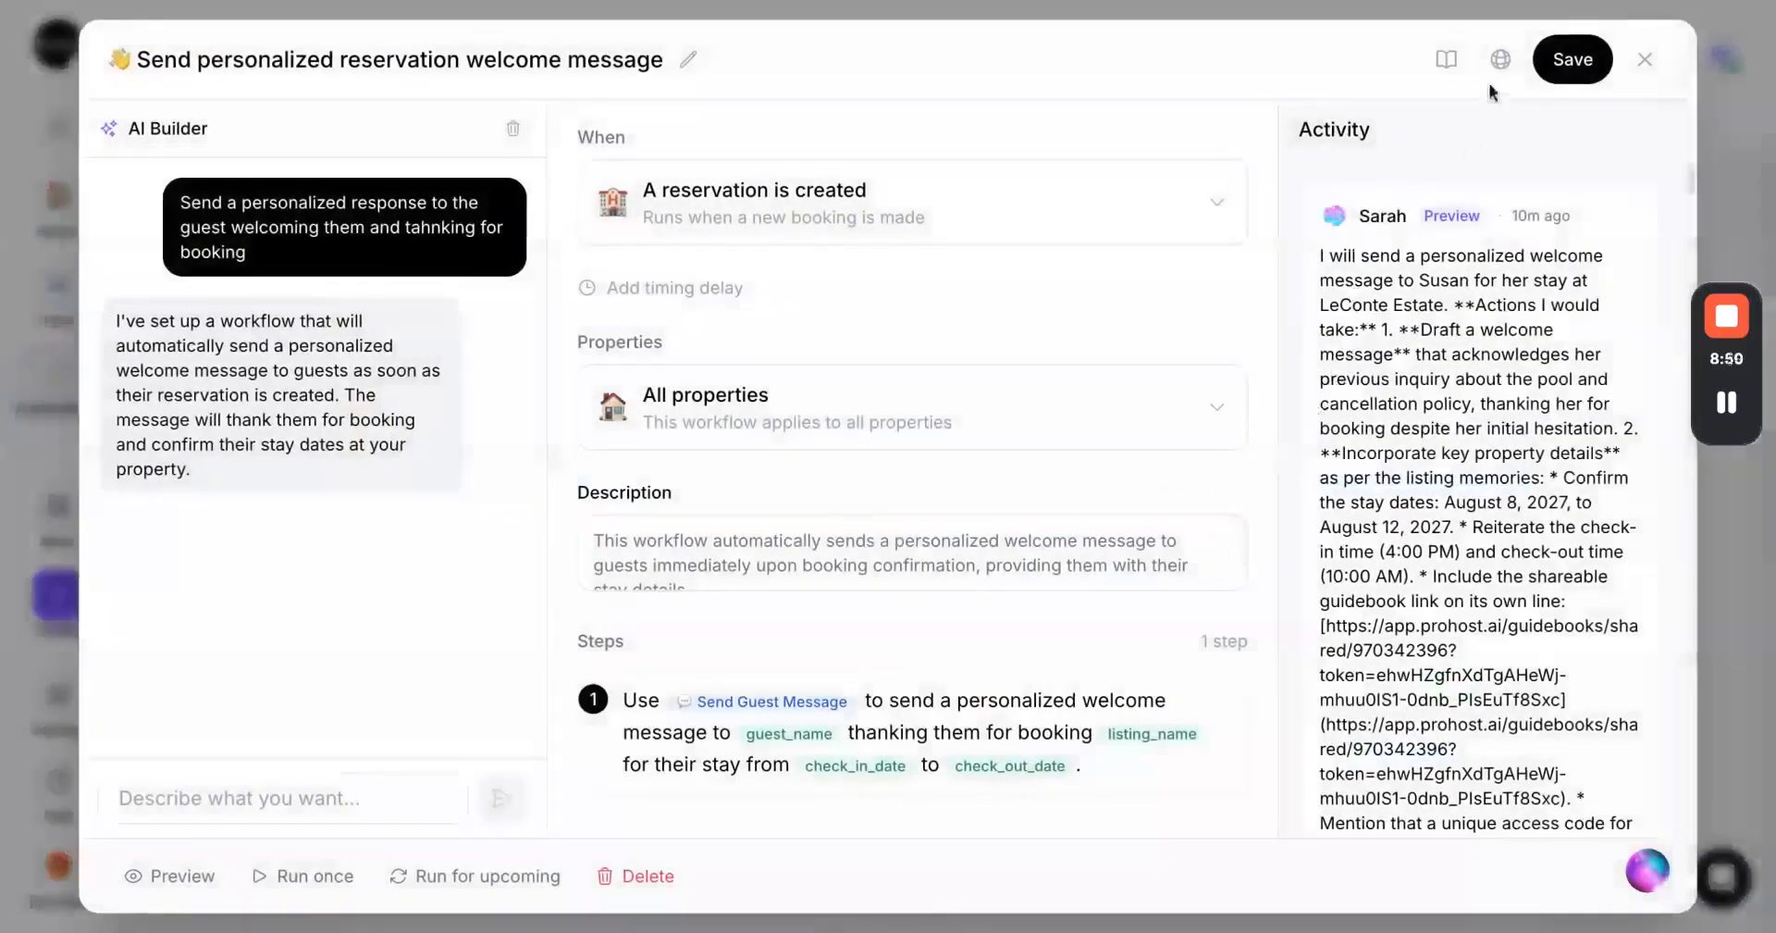
Open the Share with Community dialog for the welcome message workflow, then close it and the editor
left_click(1500, 61)
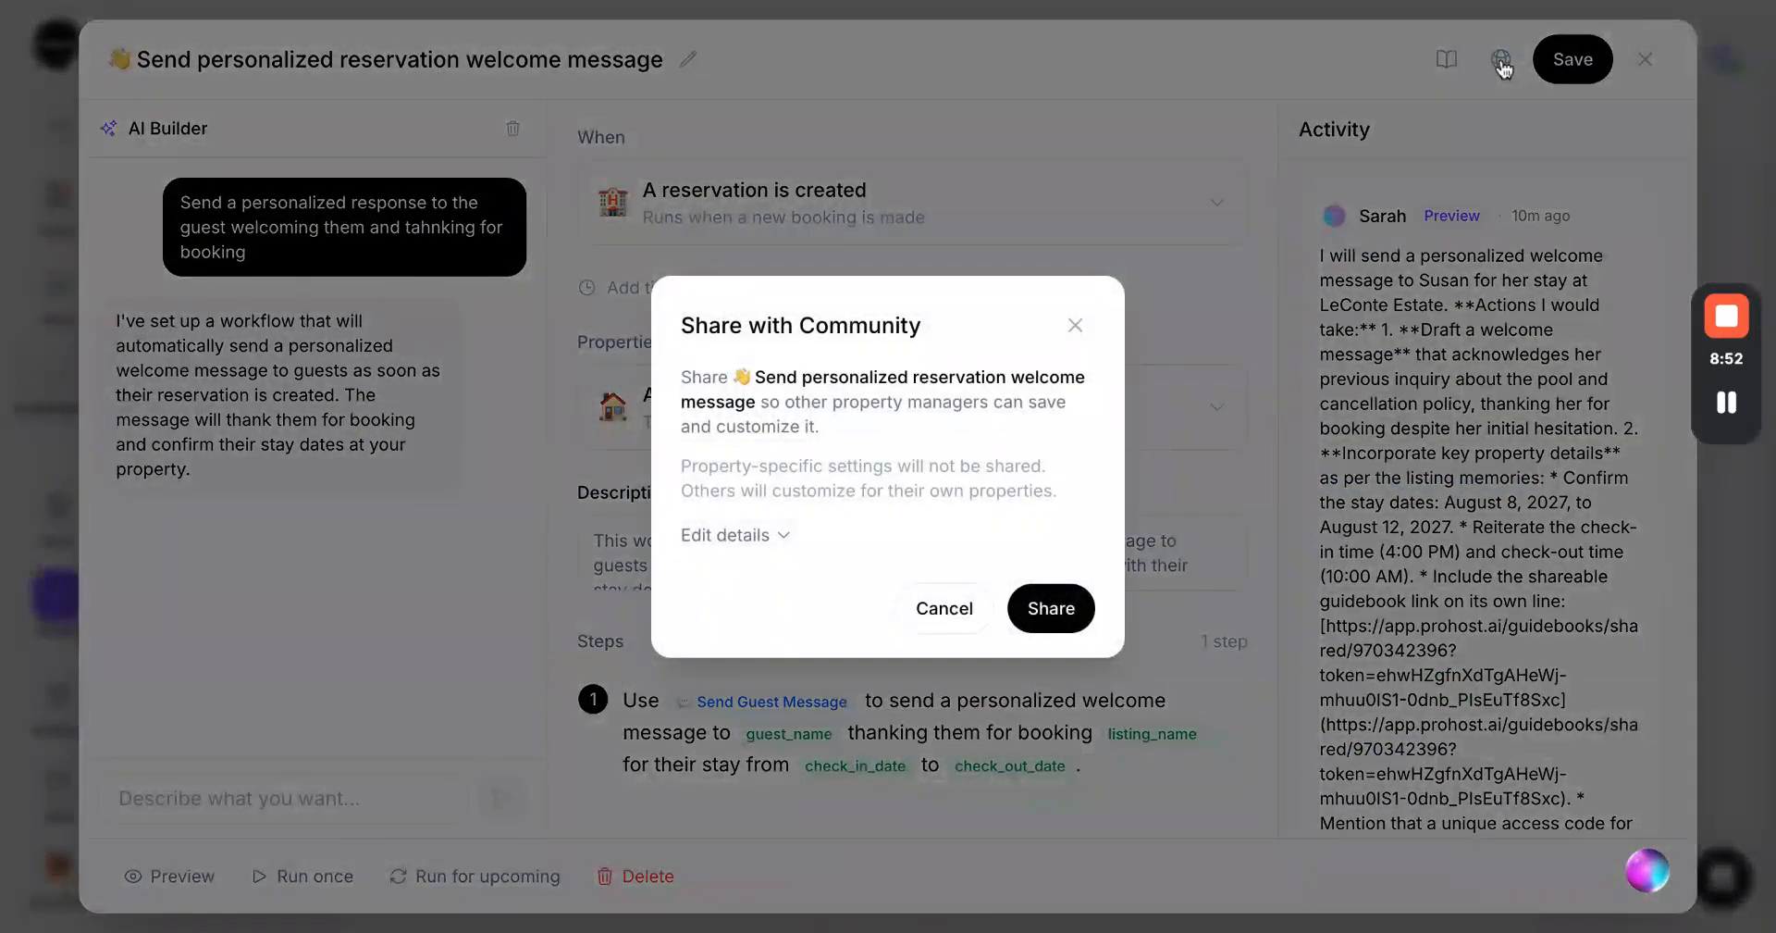
left_click(1076, 329)
left_click(1644, 59)
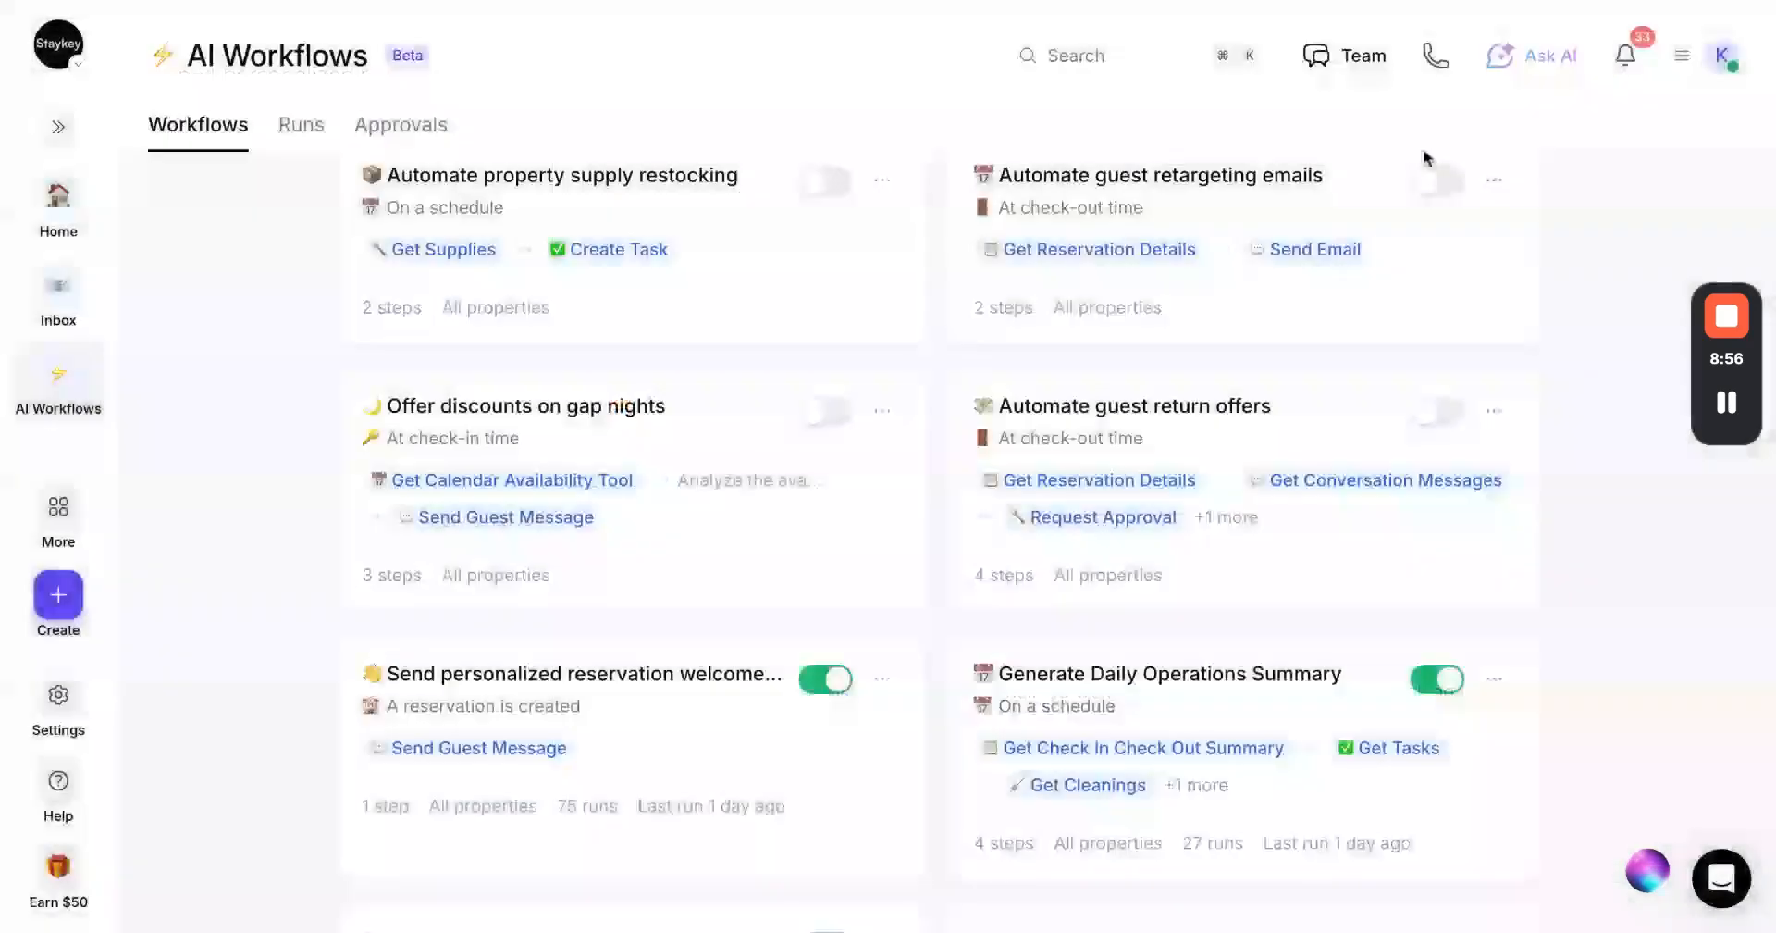
Switch to the Marketplace and browse the shared workflows
left_click(1089, 237)
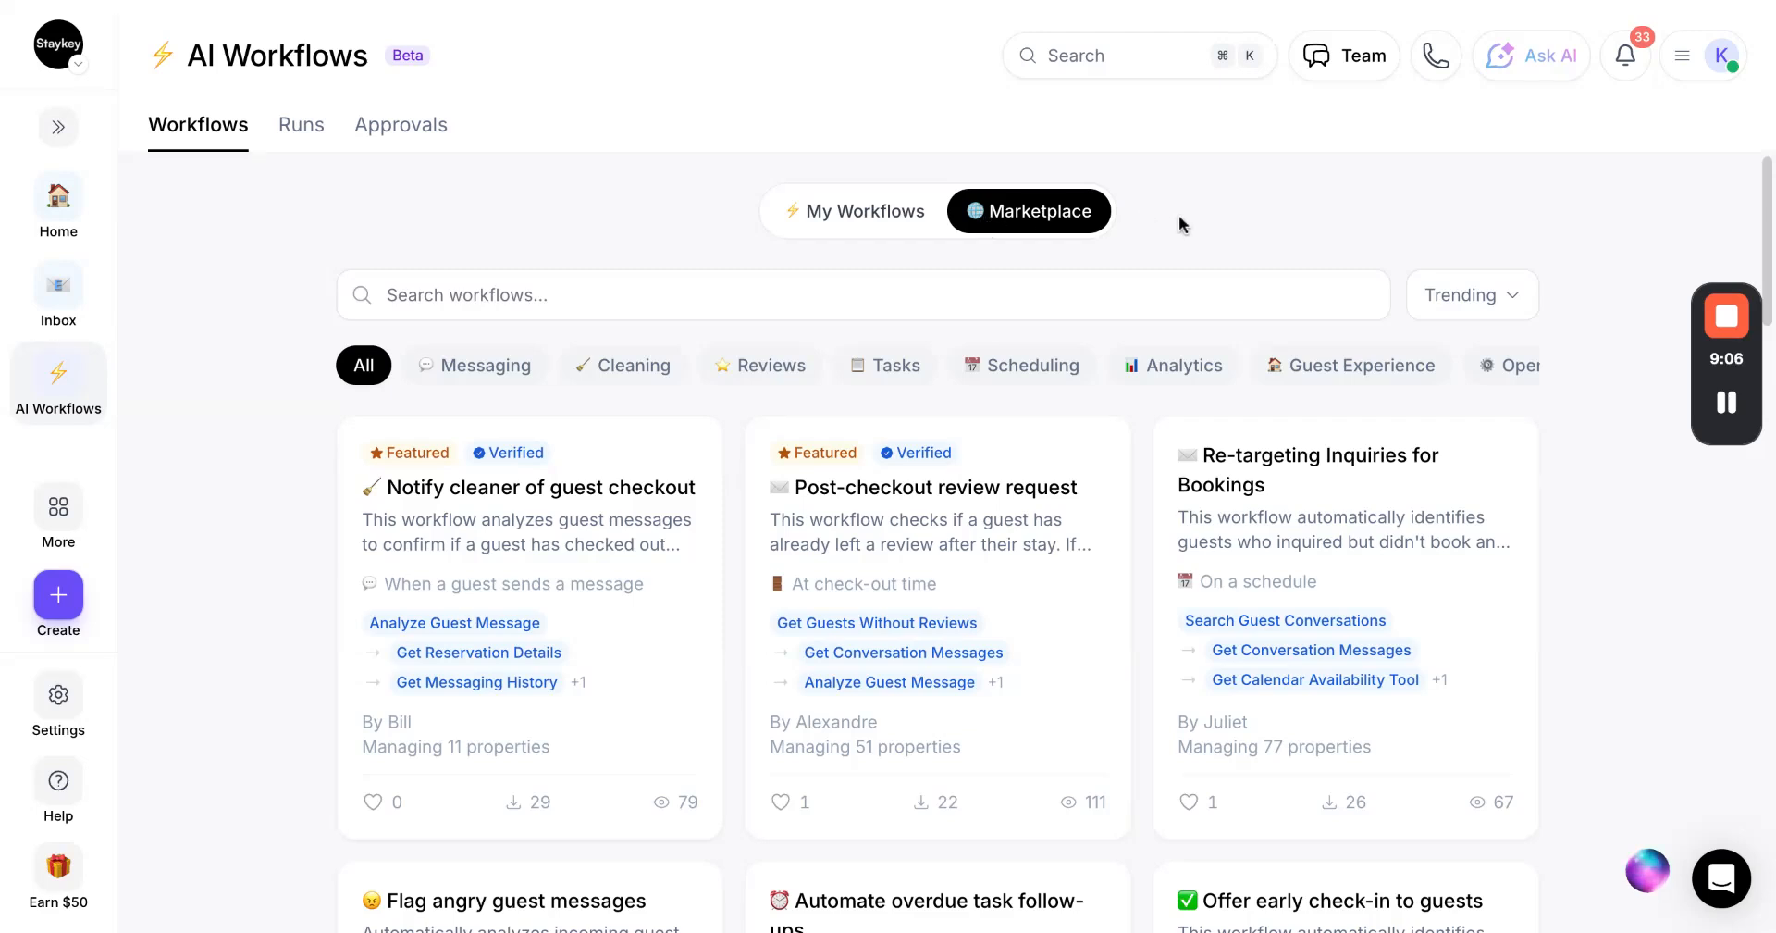
scroll(1179, 222, "down", 1)
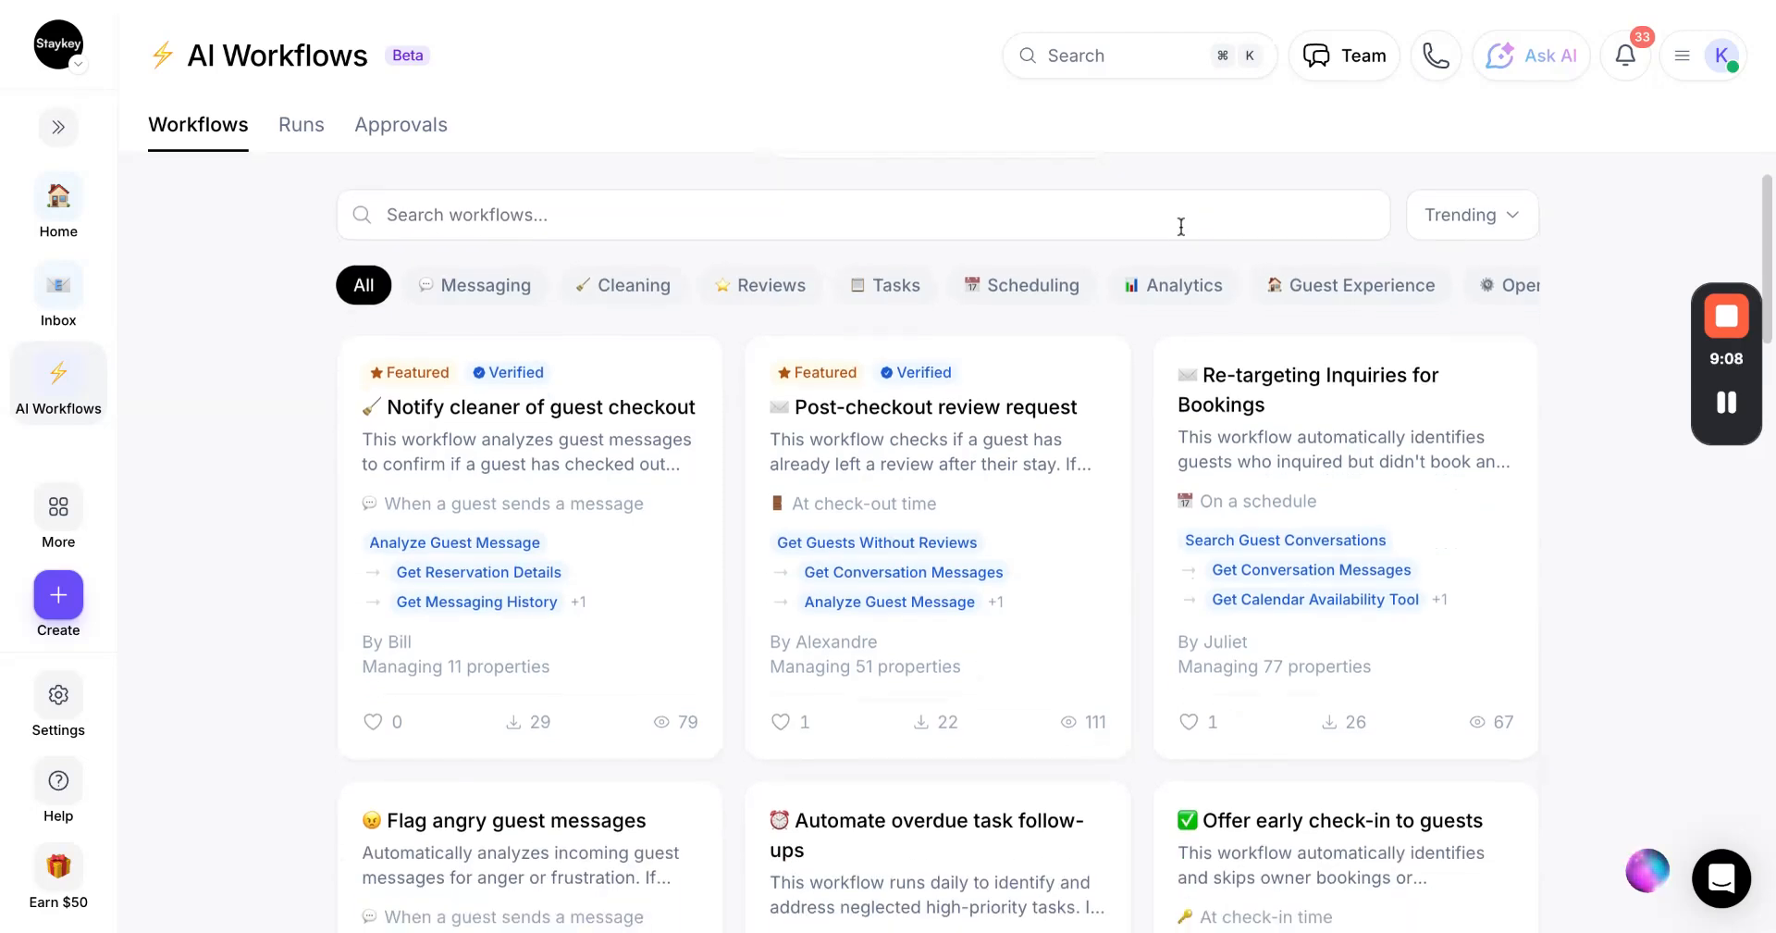
scroll(1181, 228, "up", 1)
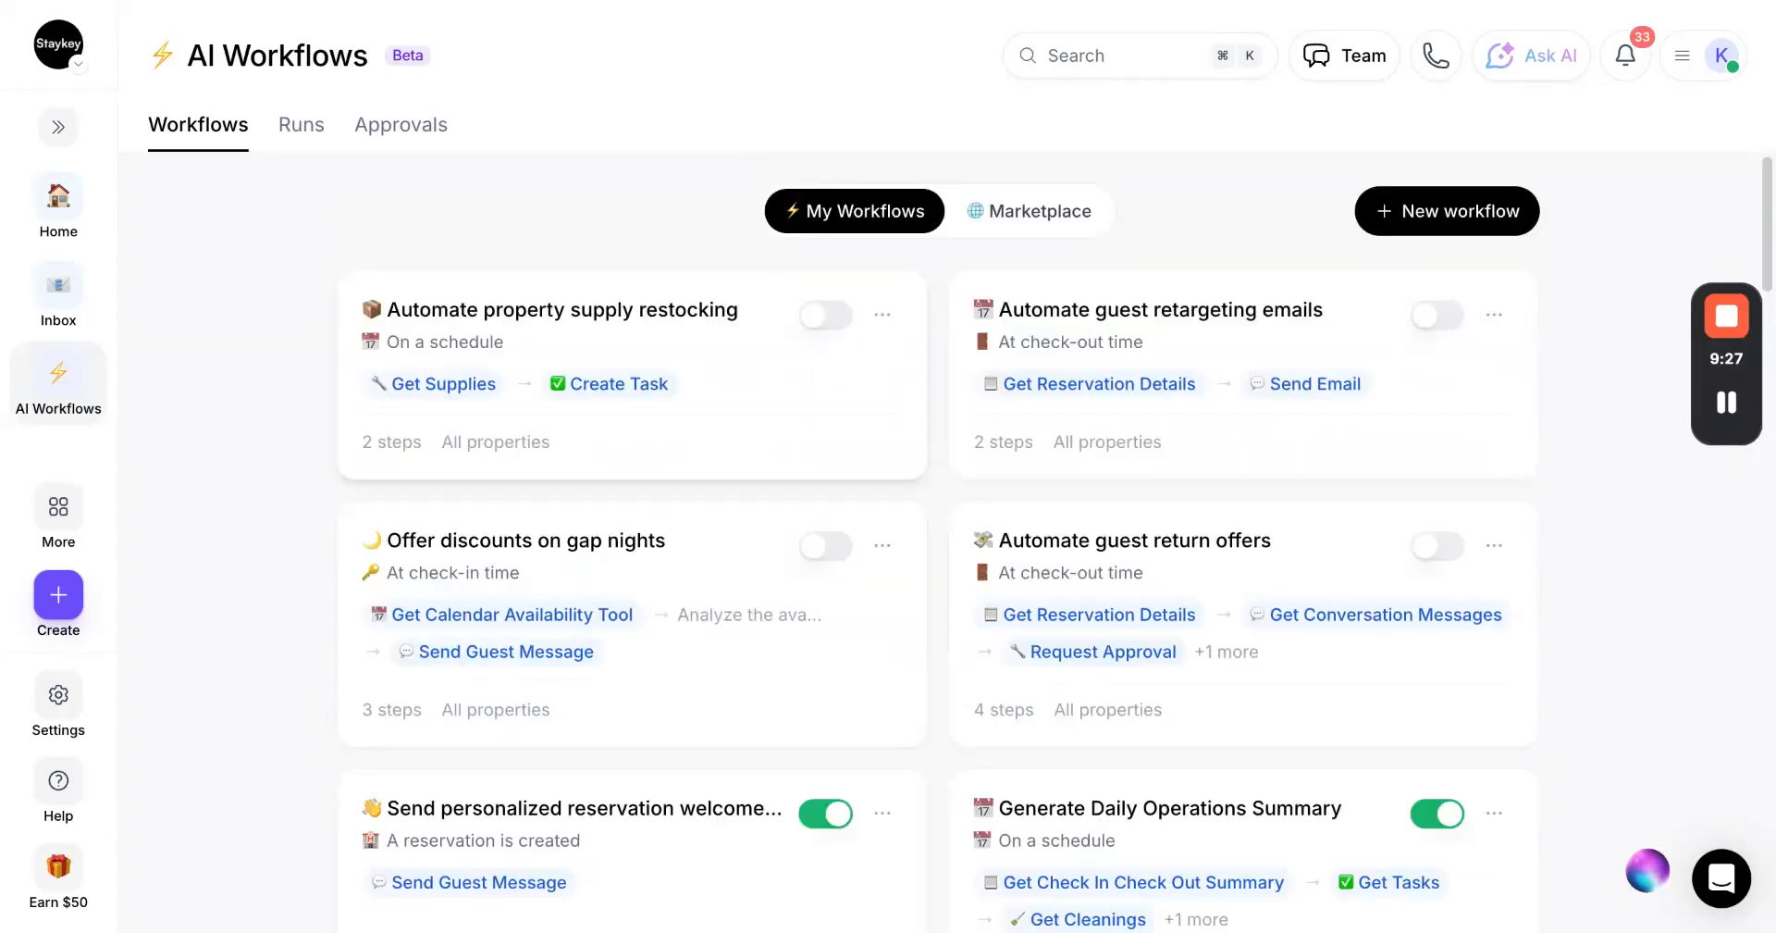
Inspect a workflow card's options menu, then view the Runs history and the Approvals page
left_click(884, 318)
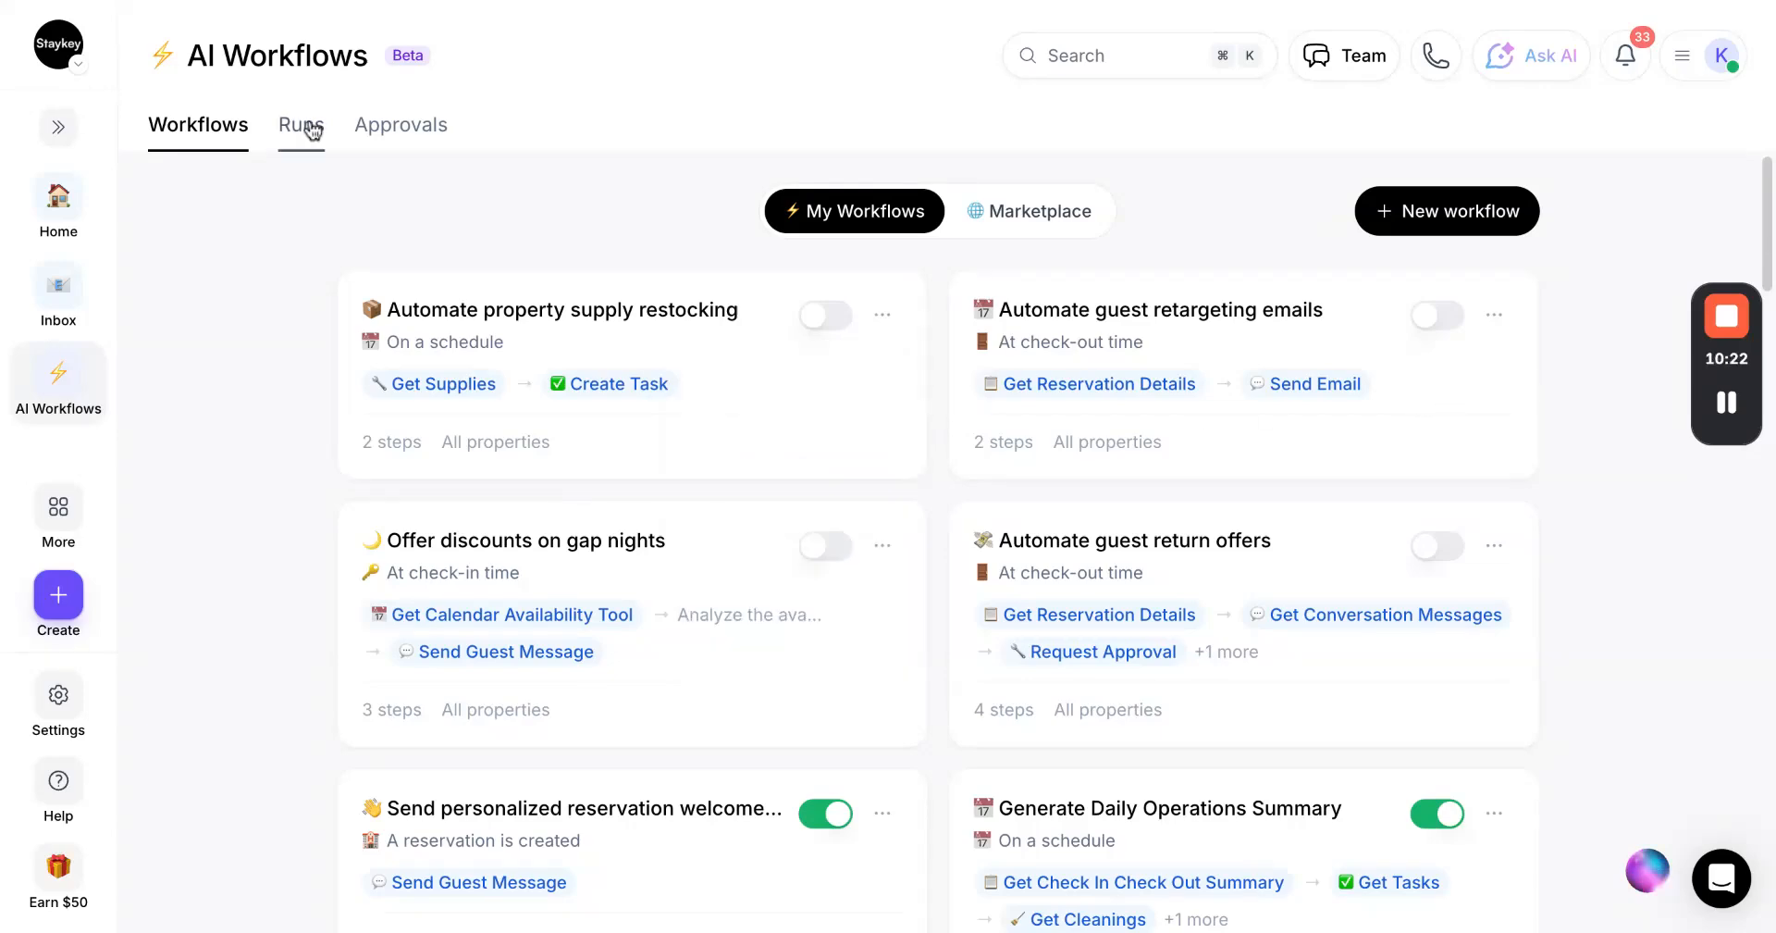
left_click(306, 127)
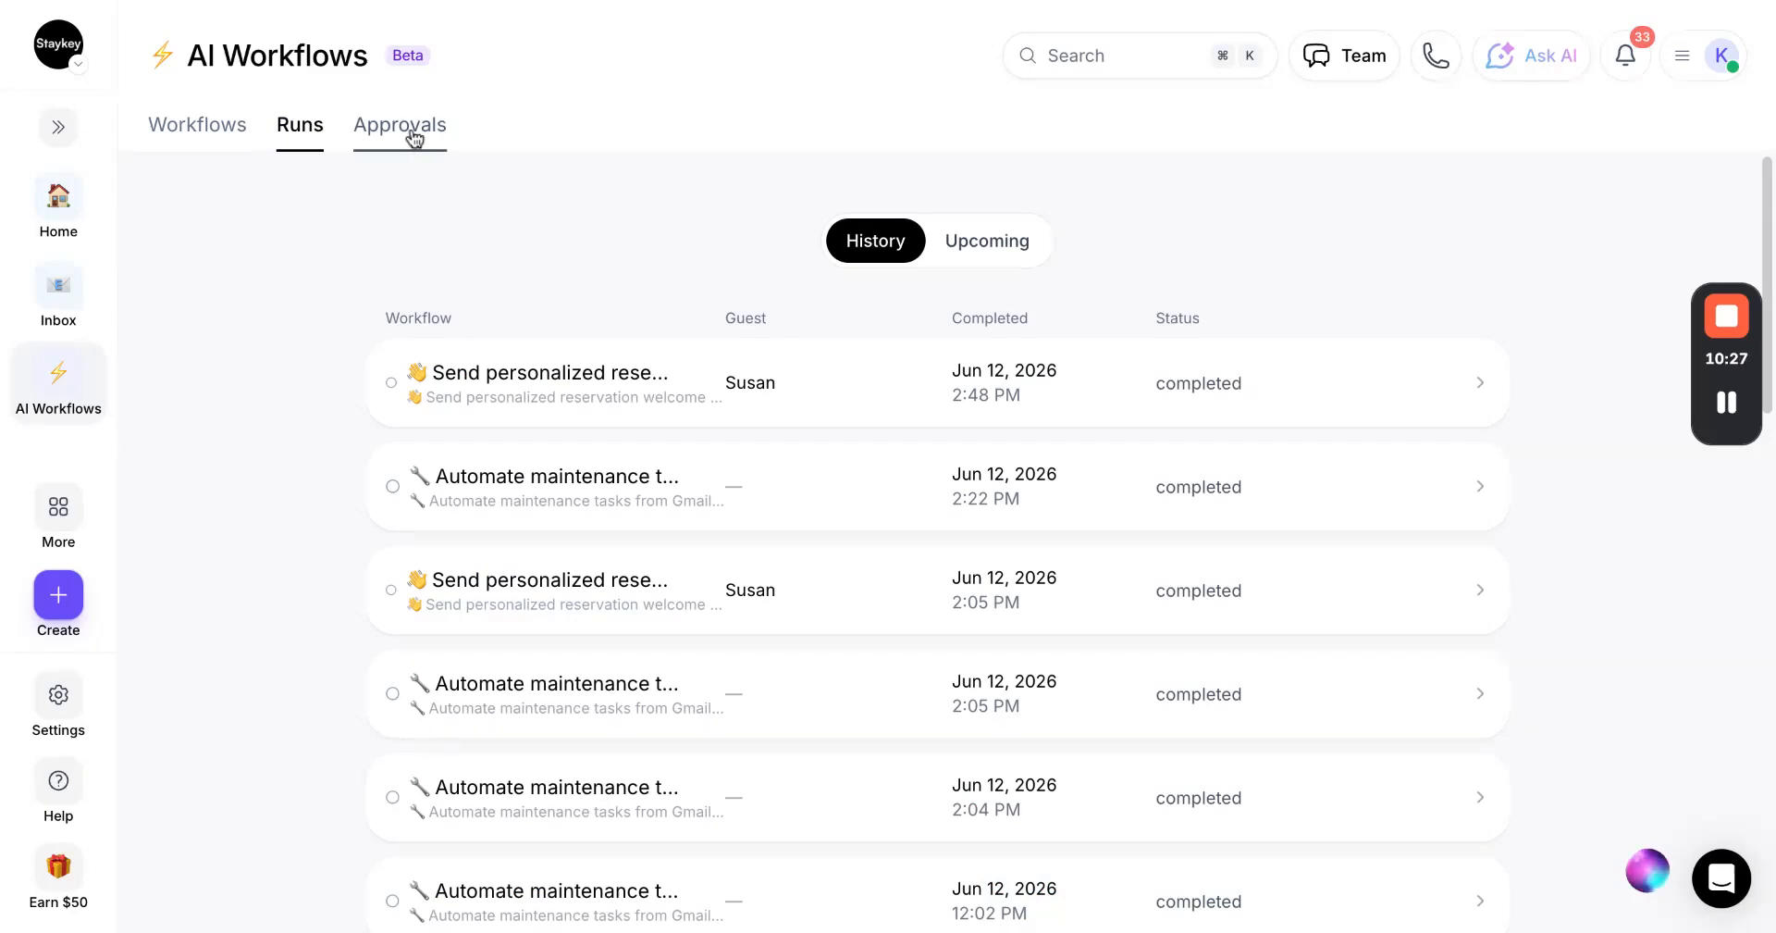
left_click(407, 130)
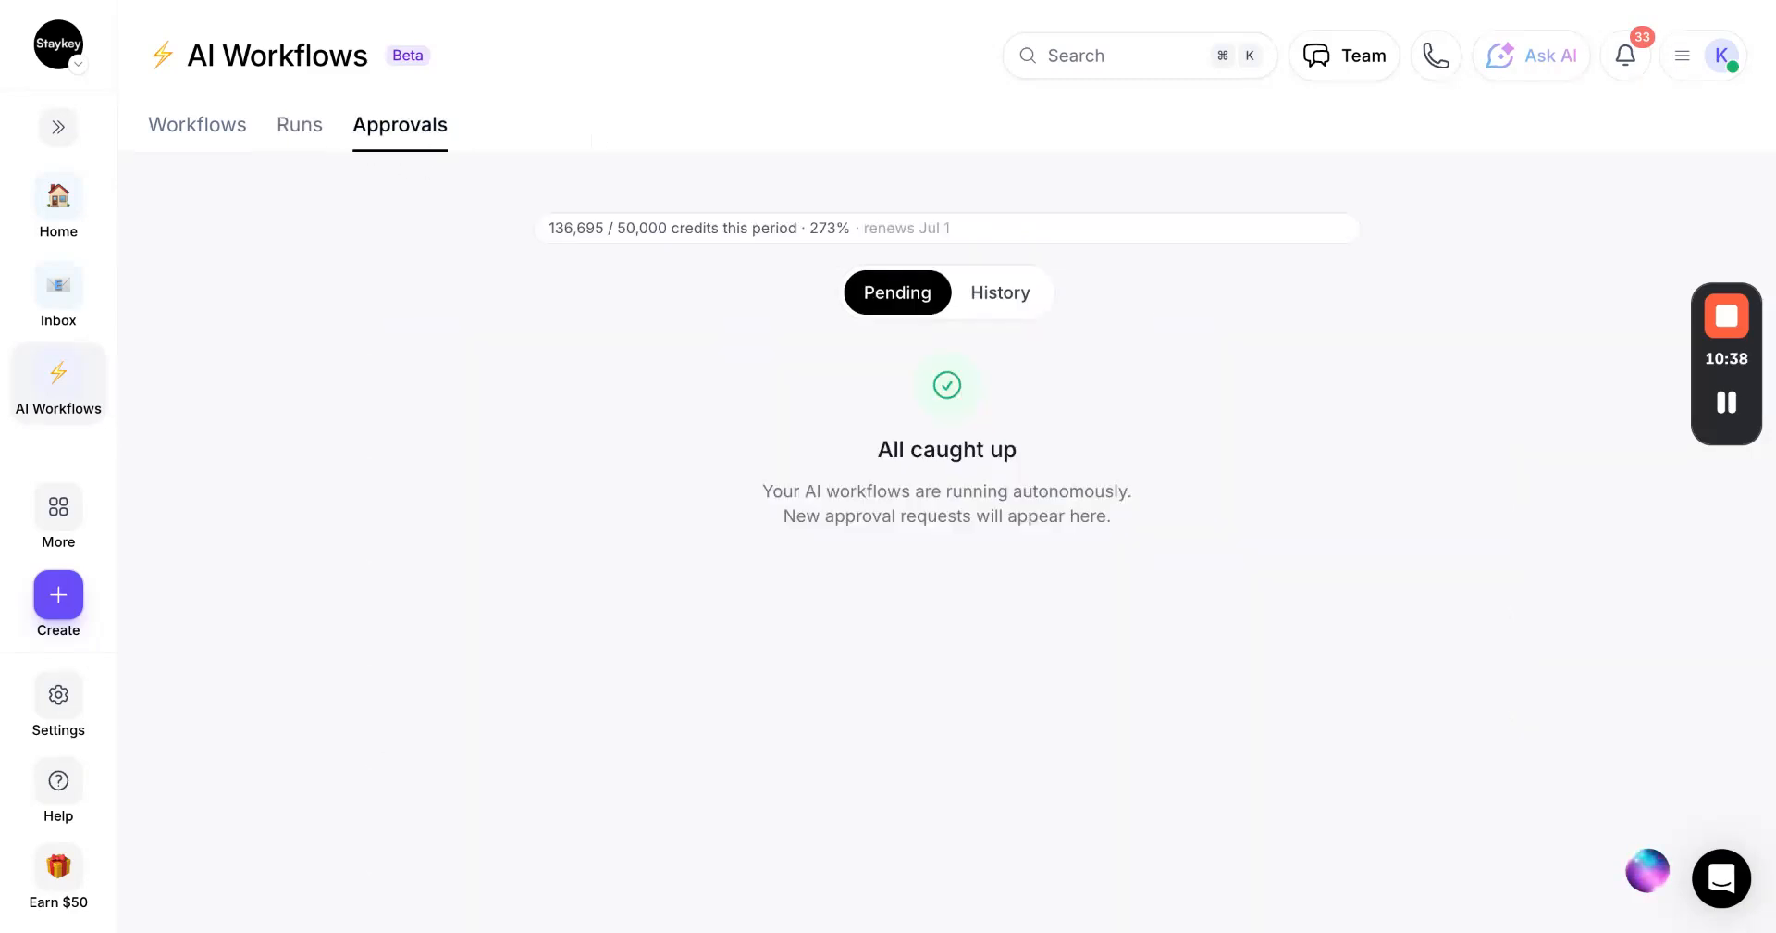